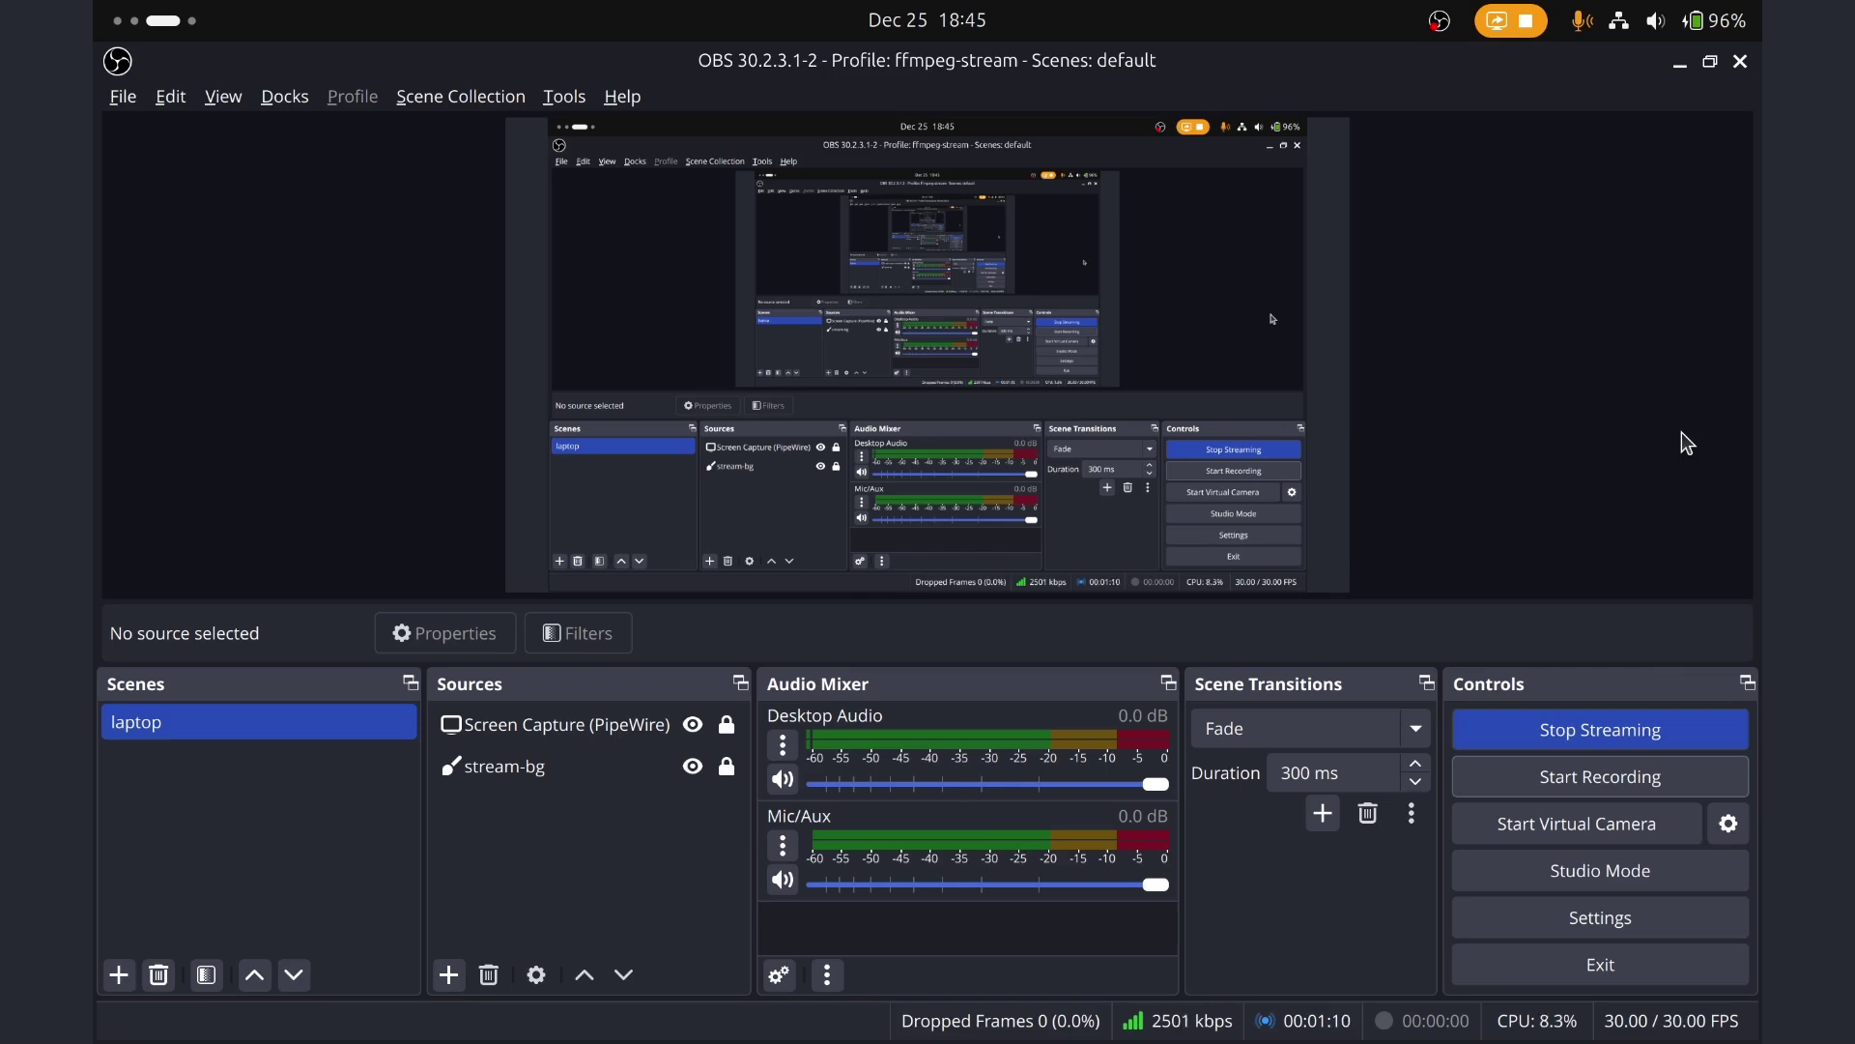
# Cycle through the workspaces and Activities overview, ending on the Emacs scratch workspace.
pyautogui.press('super+Page_Up')
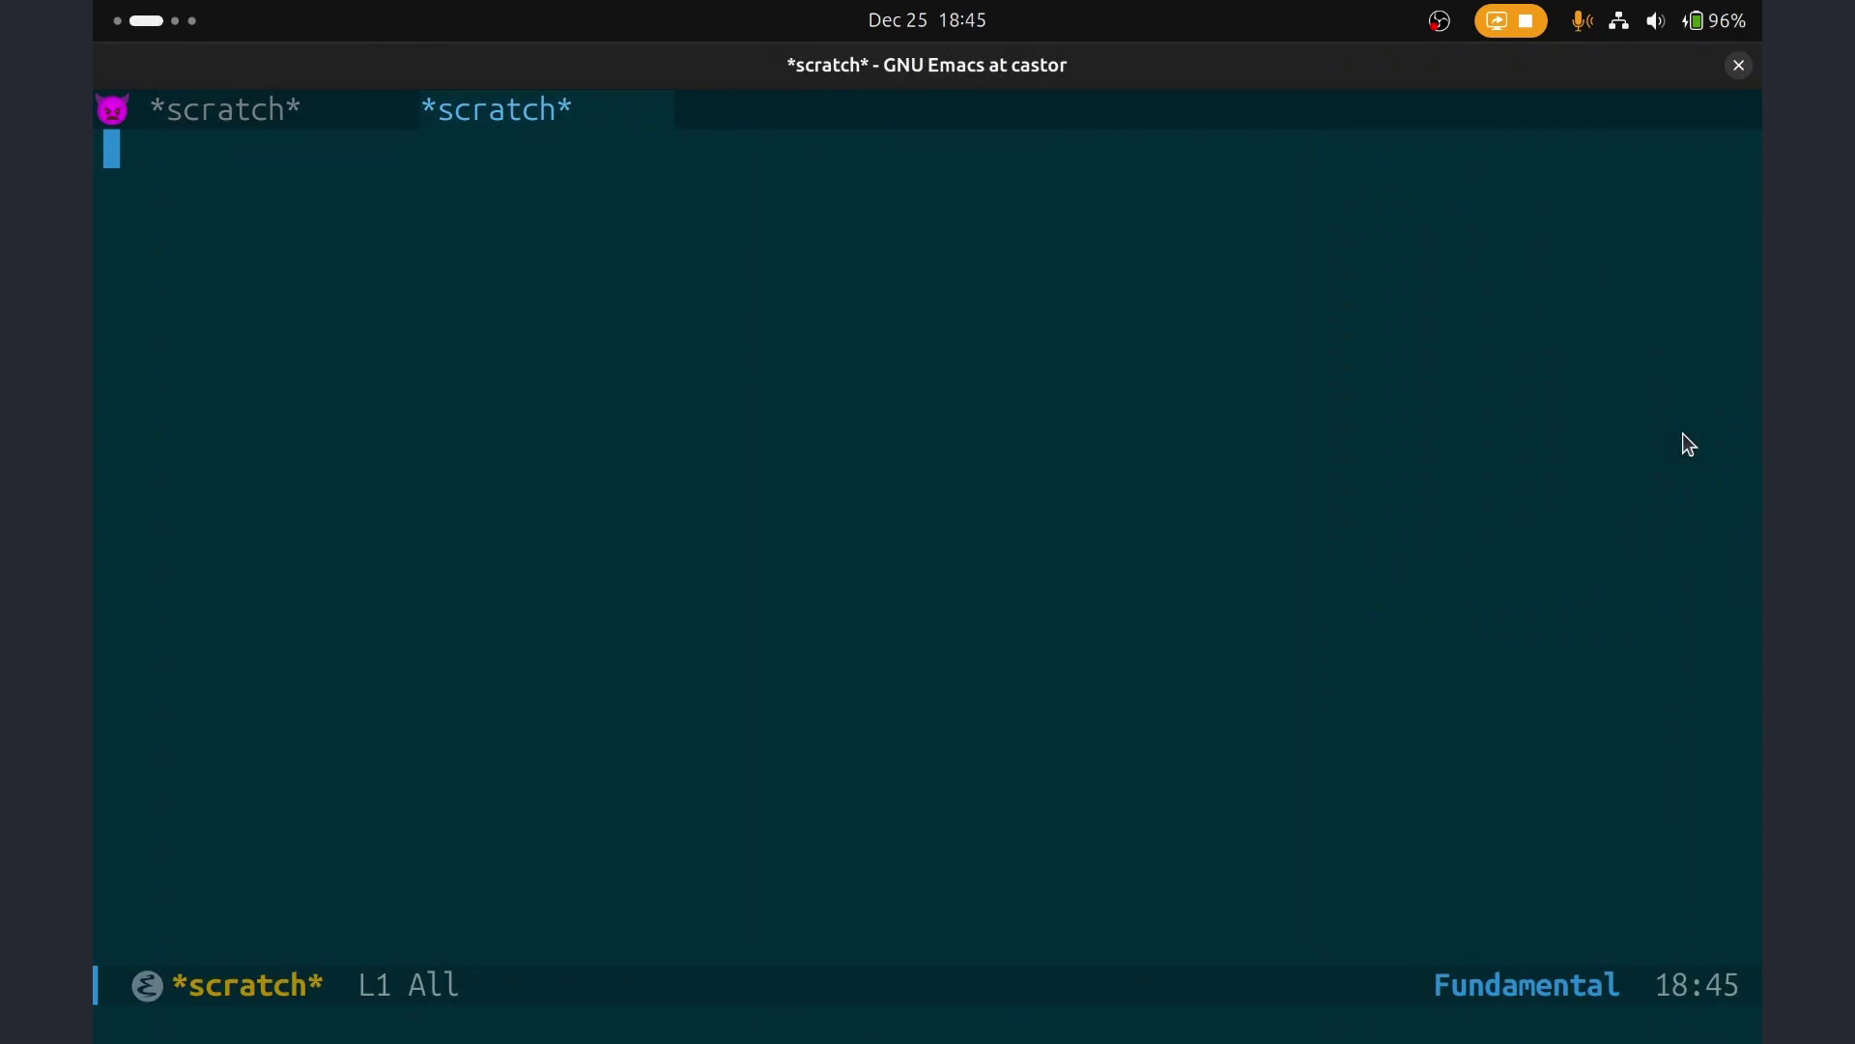
pyautogui.press('super+Page_Up')
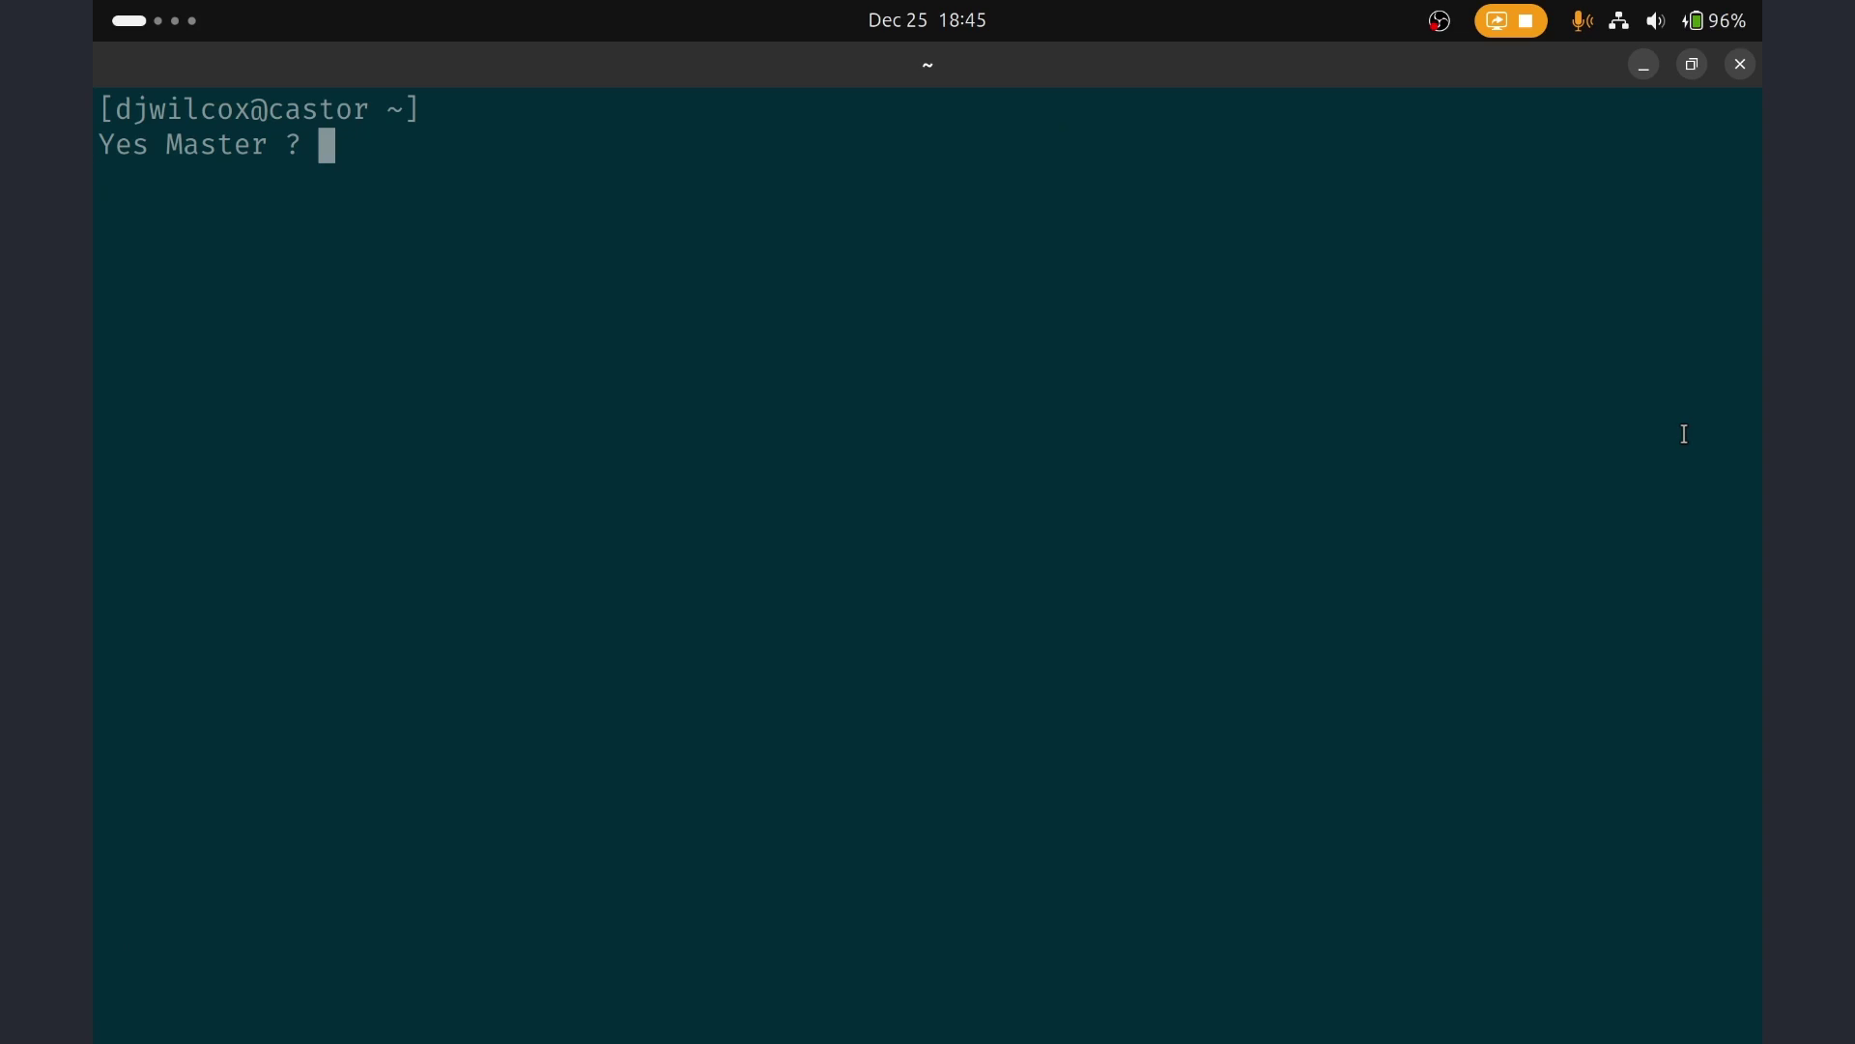
pyautogui.press('super')
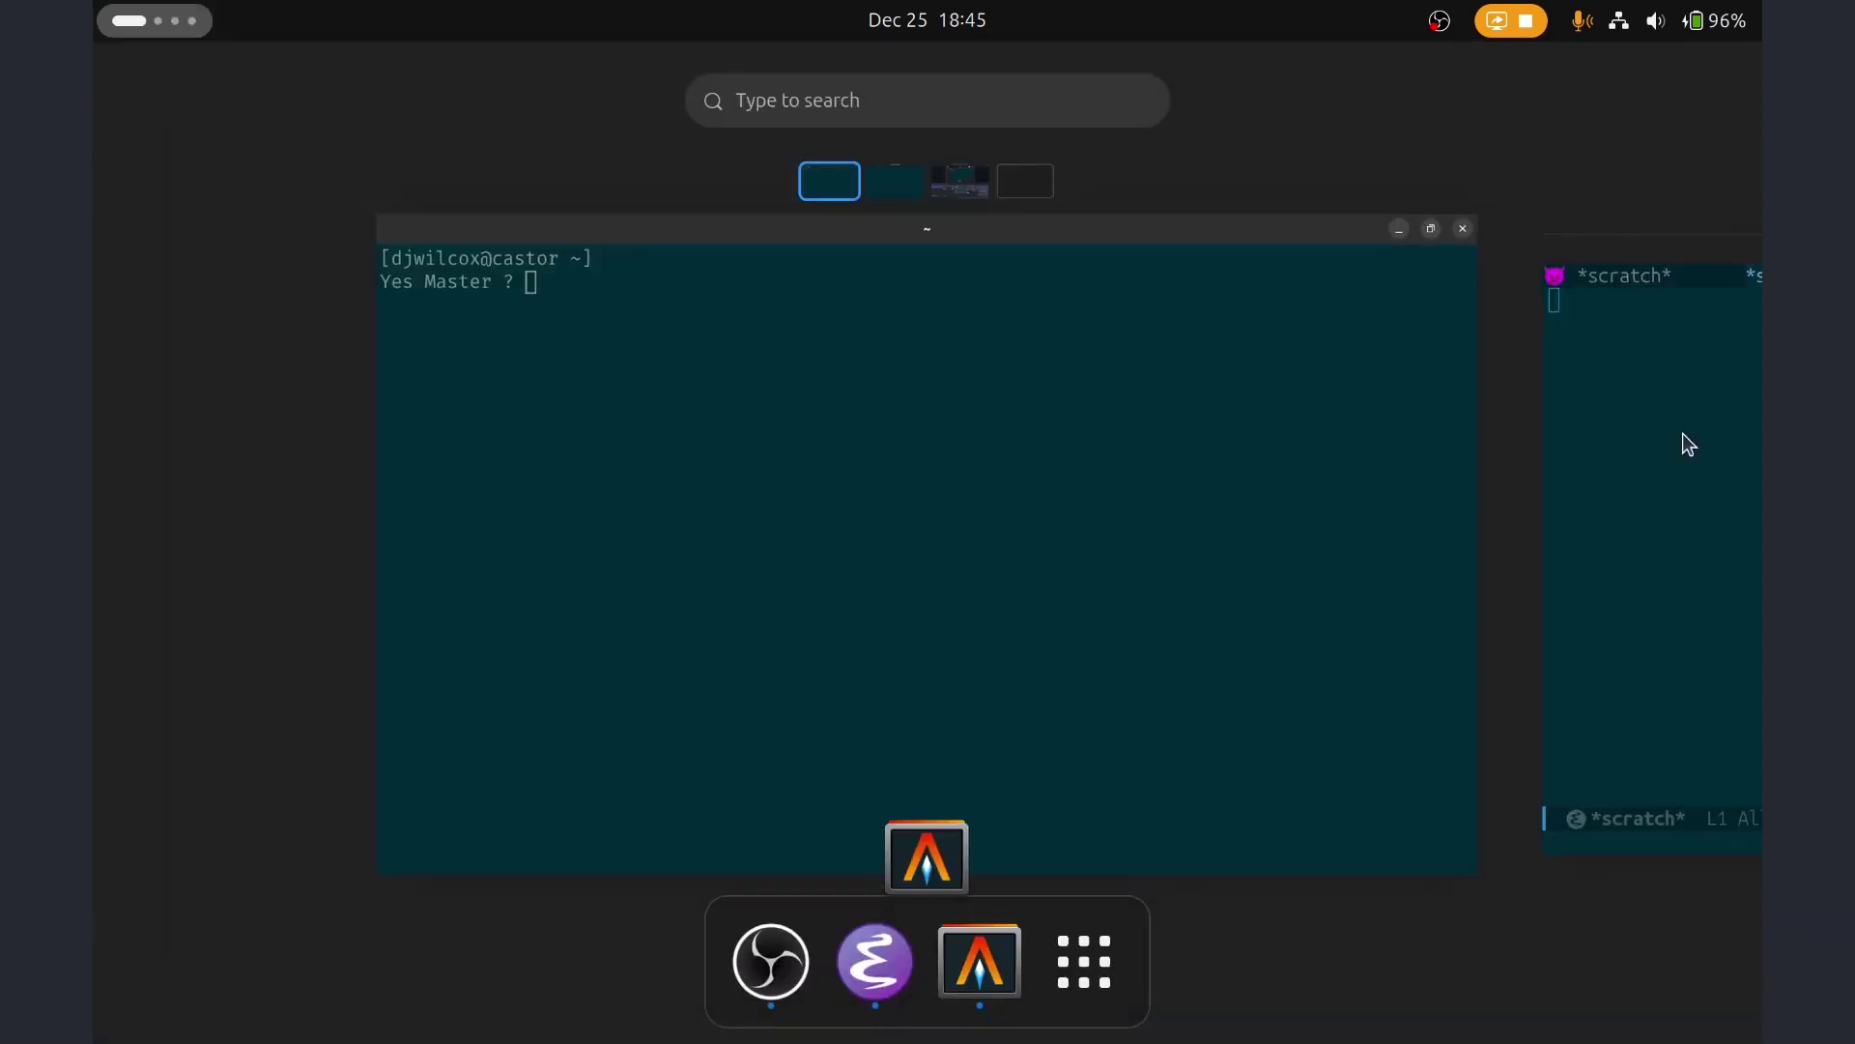
pyautogui.press('super')
pyautogui.press('super')
pyautogui.press('super+Page_Down')
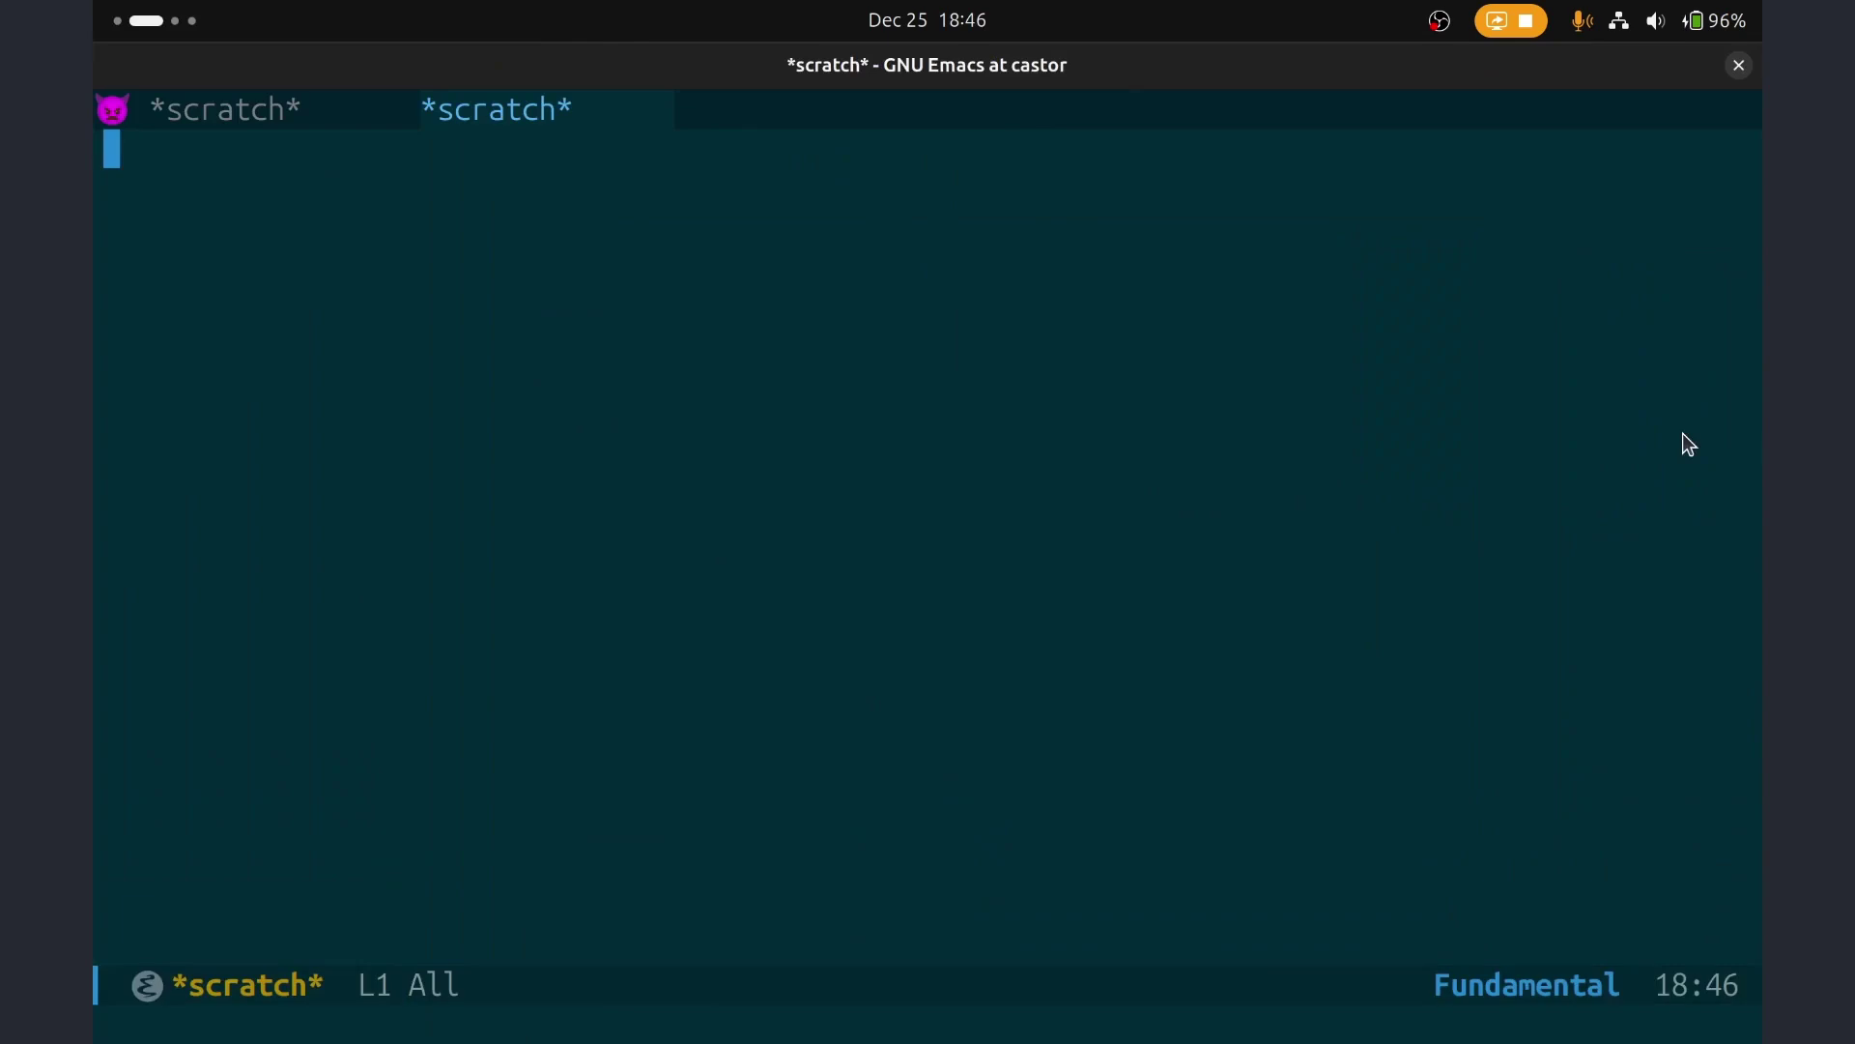
# Type 'so tis is me typing some text at at areally awkard angle' into the *scratch* buffer.
pyautogui.write('i')
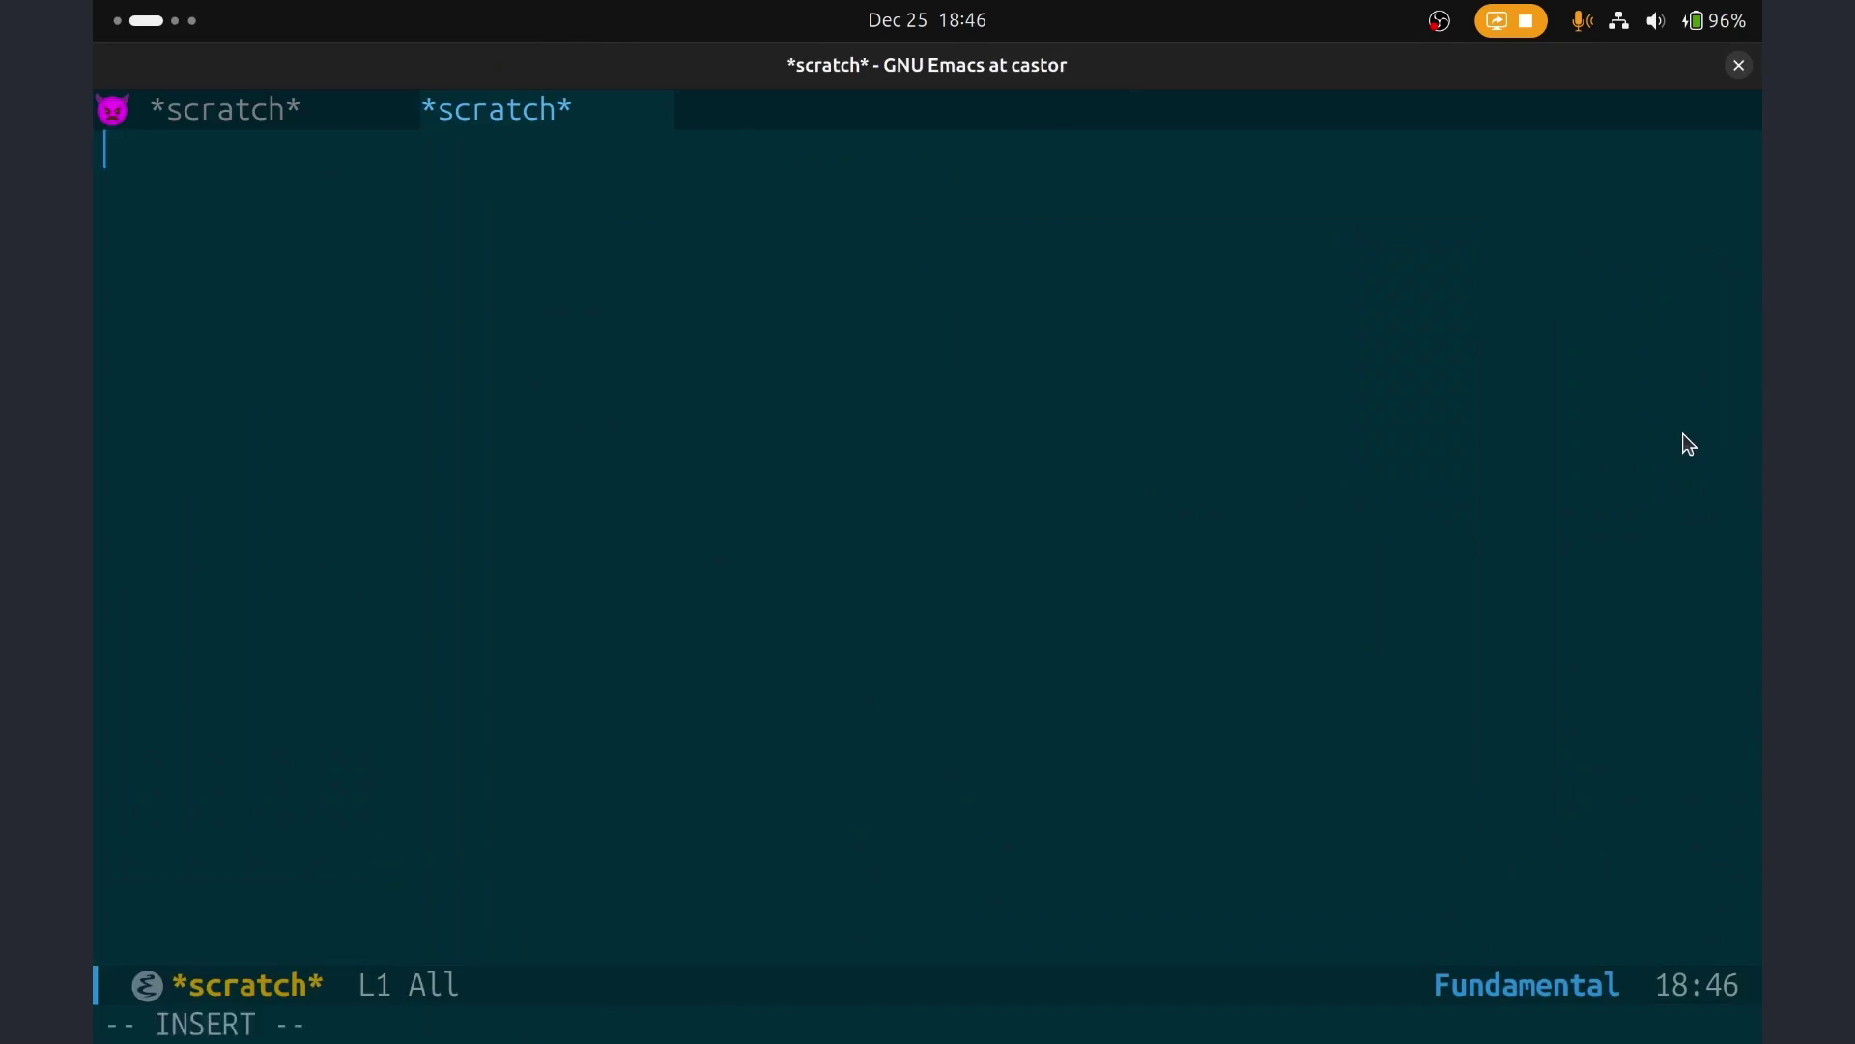
pyautogui.write('so tis ')
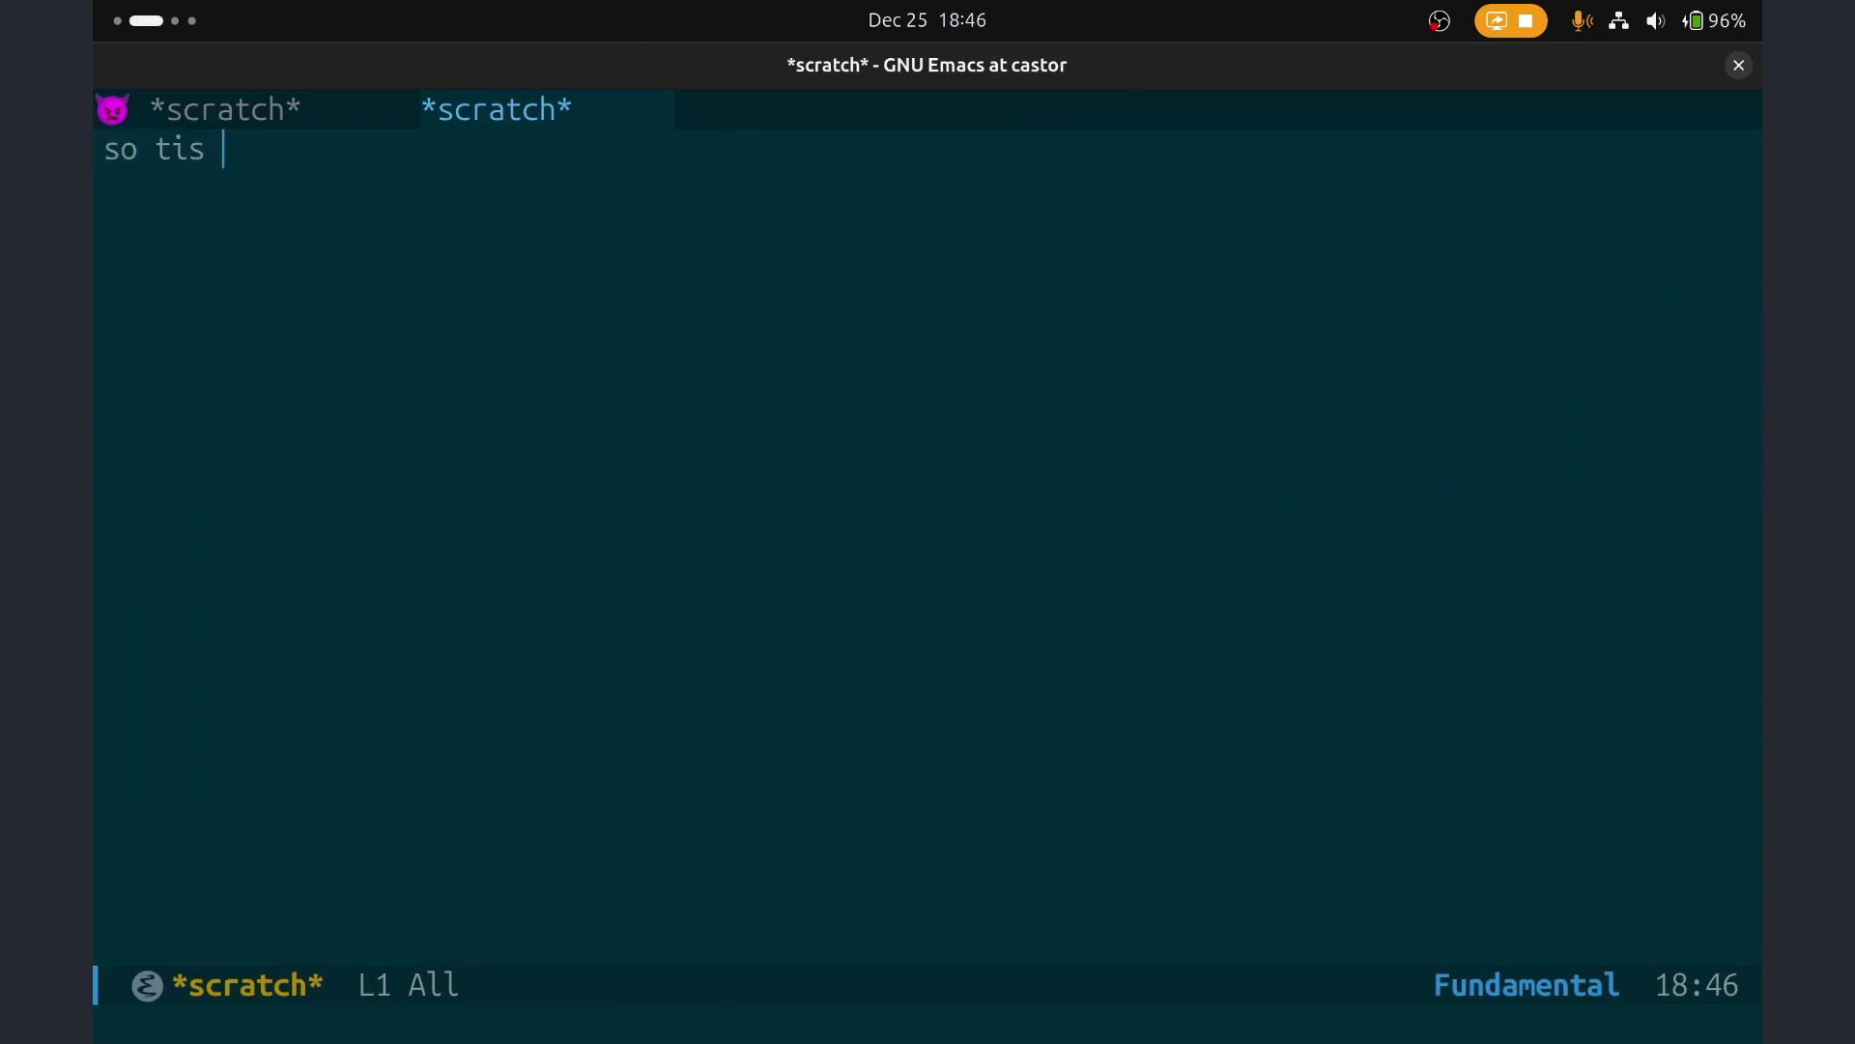
pyautogui.write('is me typing so')
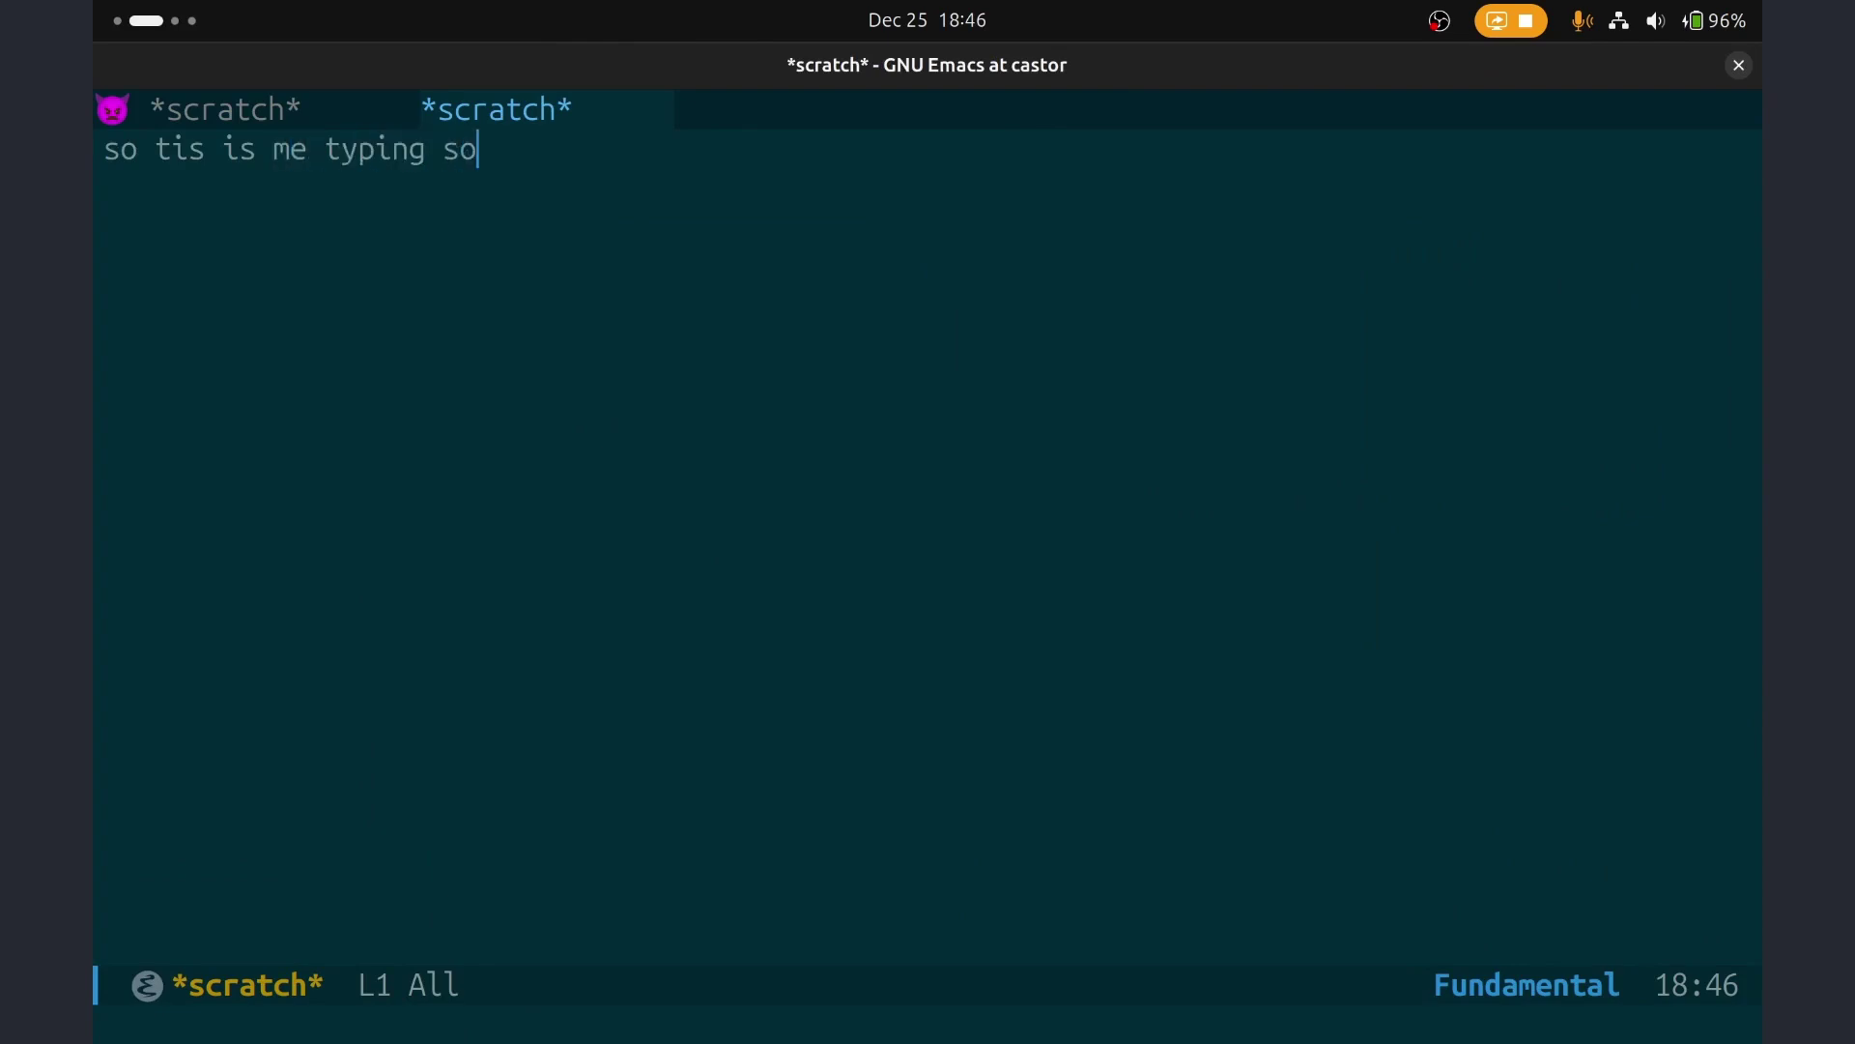
pyautogui.write('me text at at a')
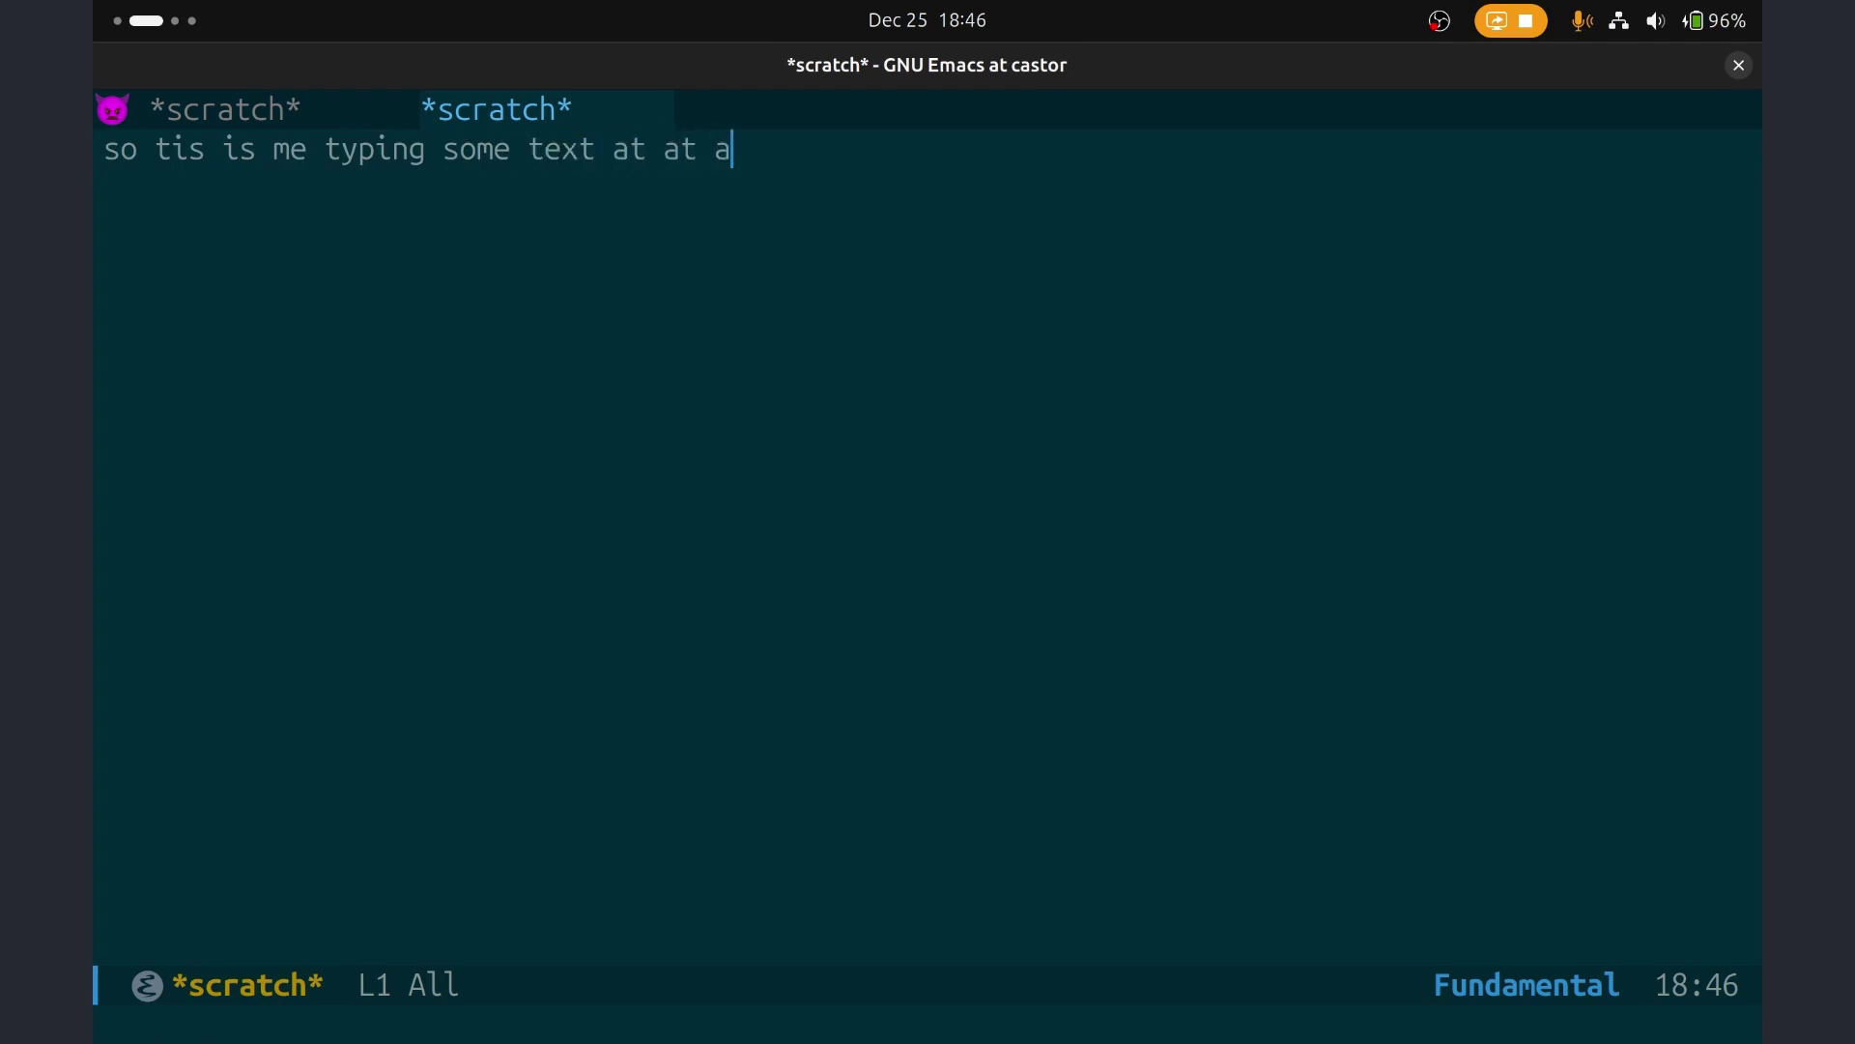
pyautogui.write('really awkard ')
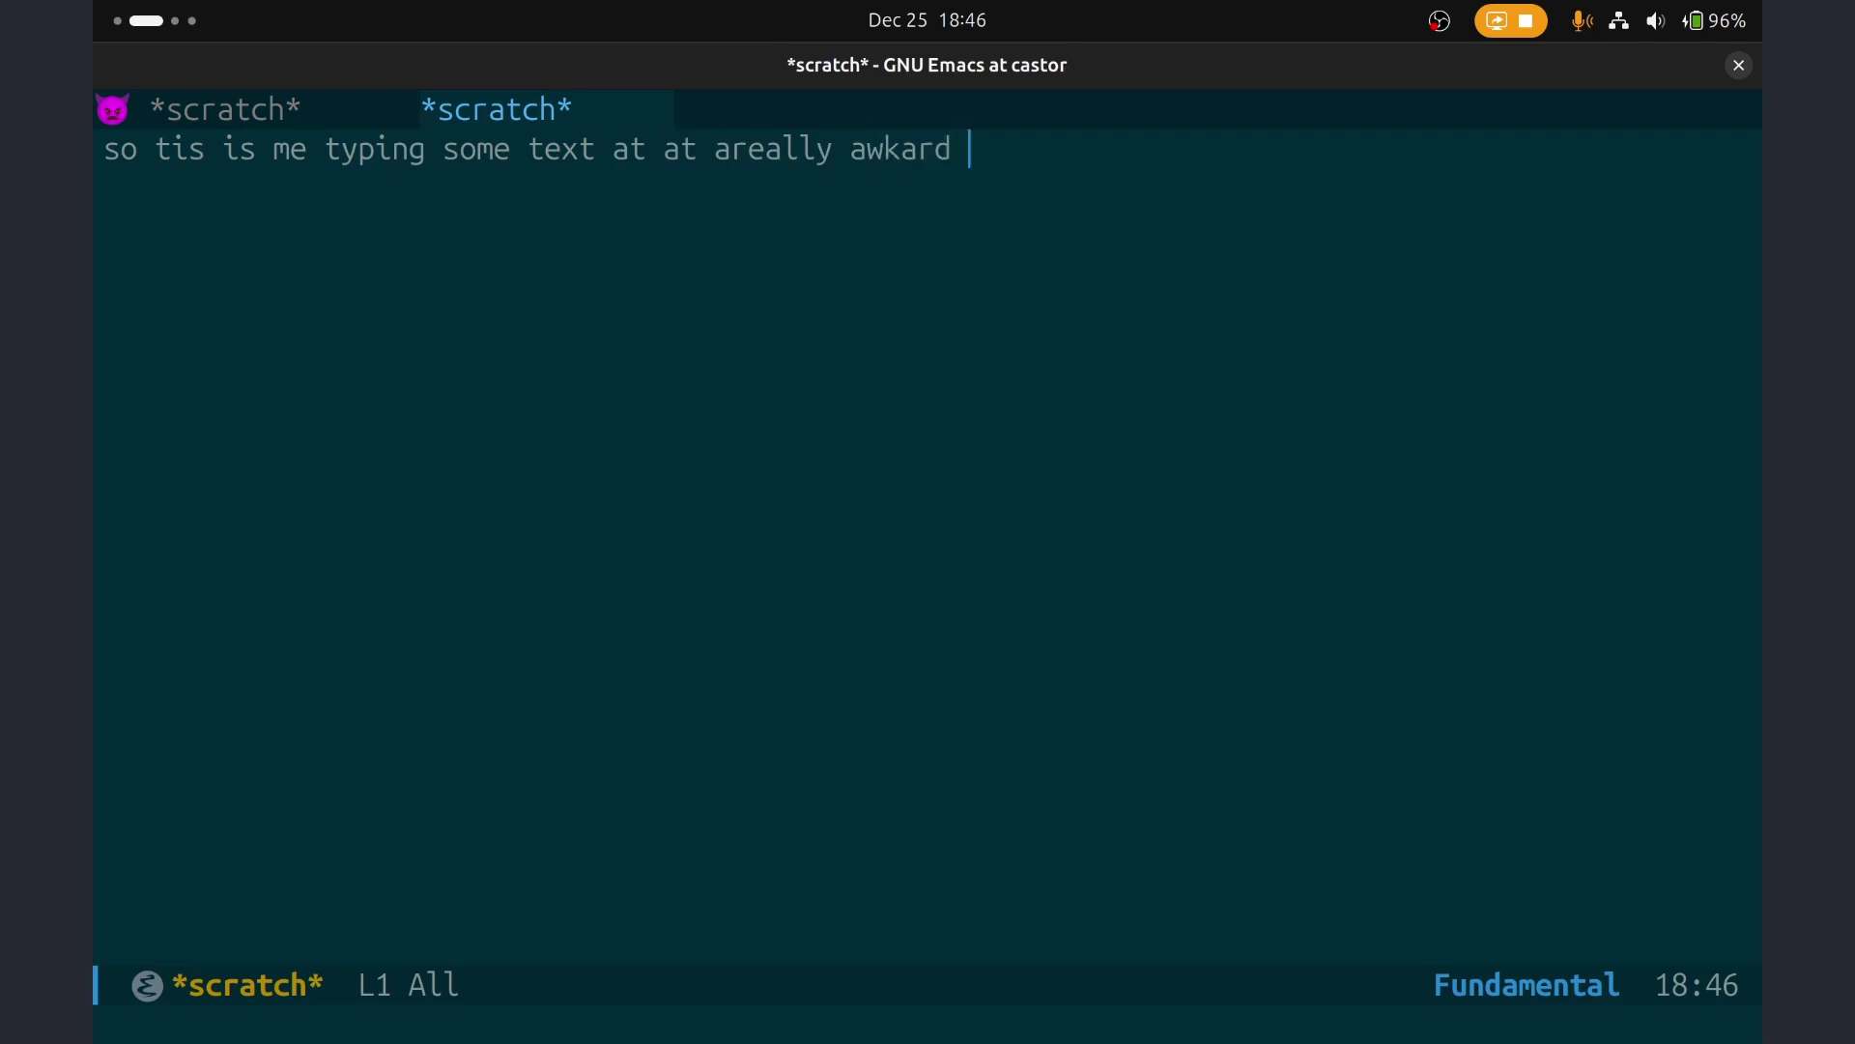
pyautogui.write('angle')
# Leave insert mode, delete the sample sentence line, and switch workspaces back to OBS.
pyautogui.press('Escape')
pyautogui.press('d')
pyautogui.press('d')
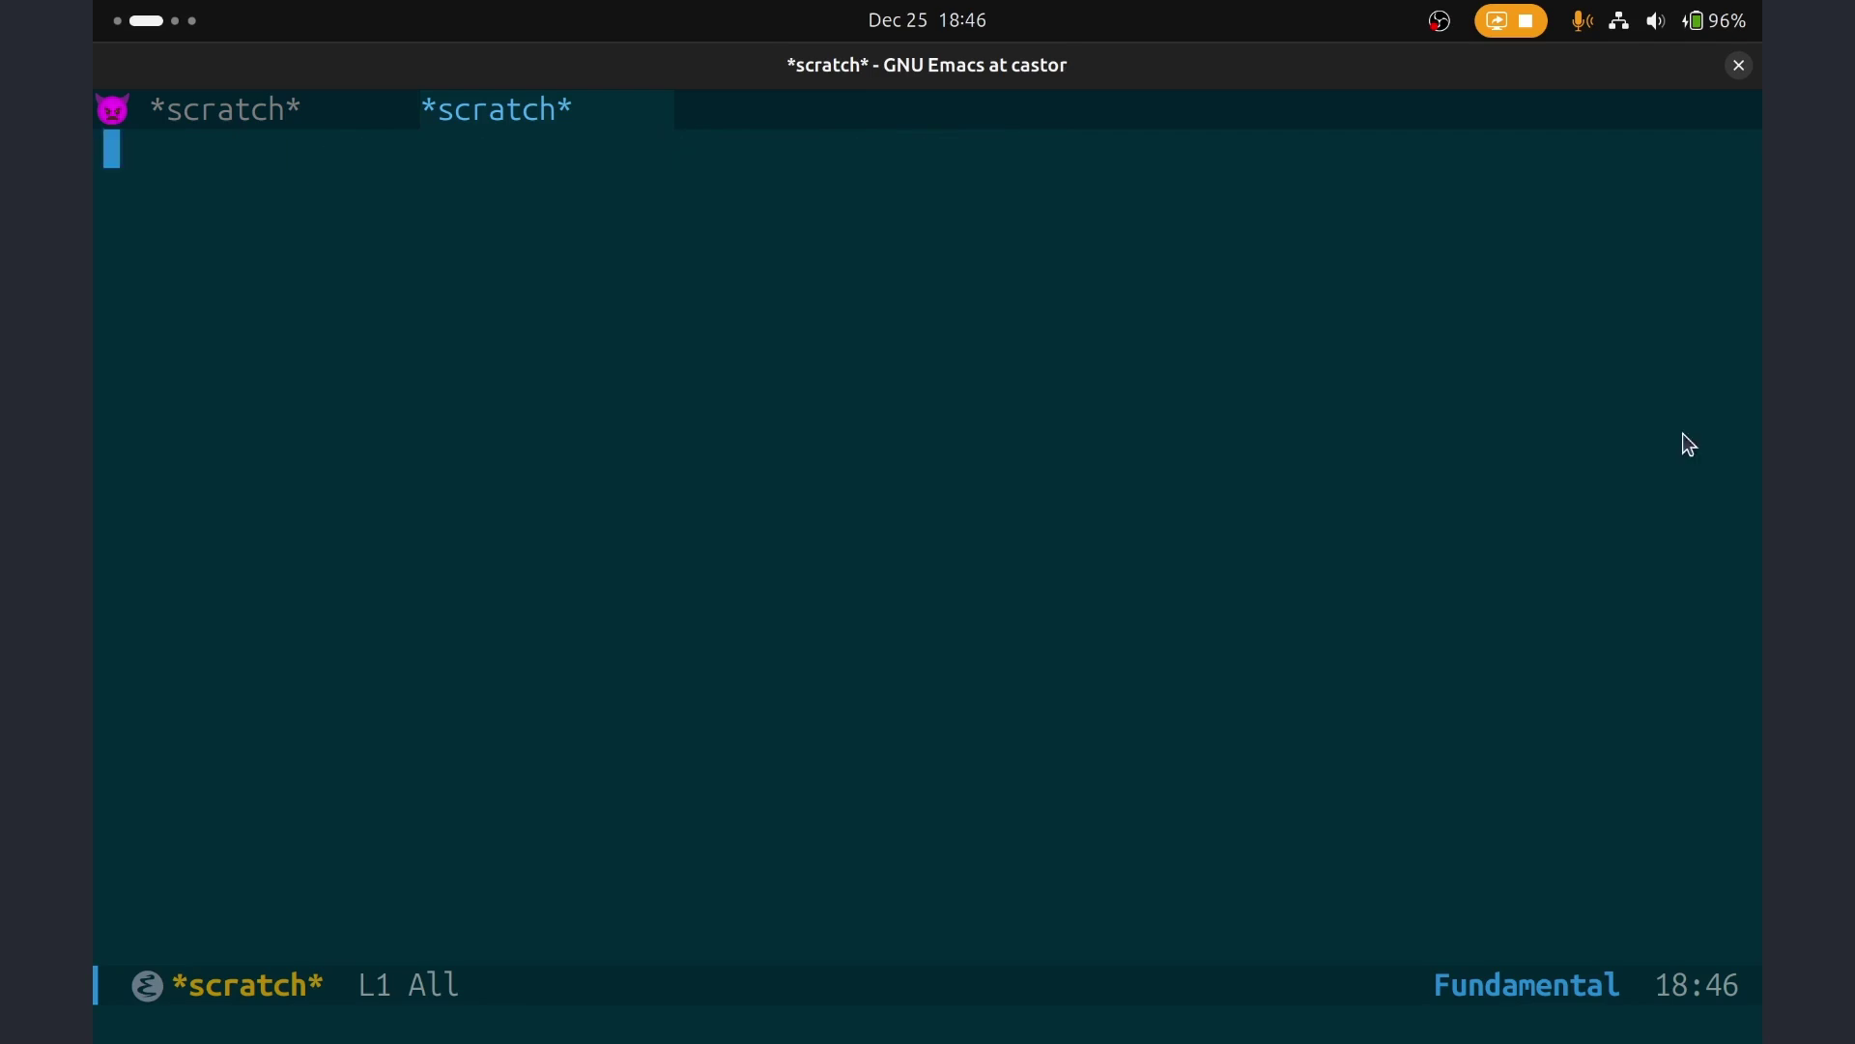
pyautogui.press('super+Page_Down')
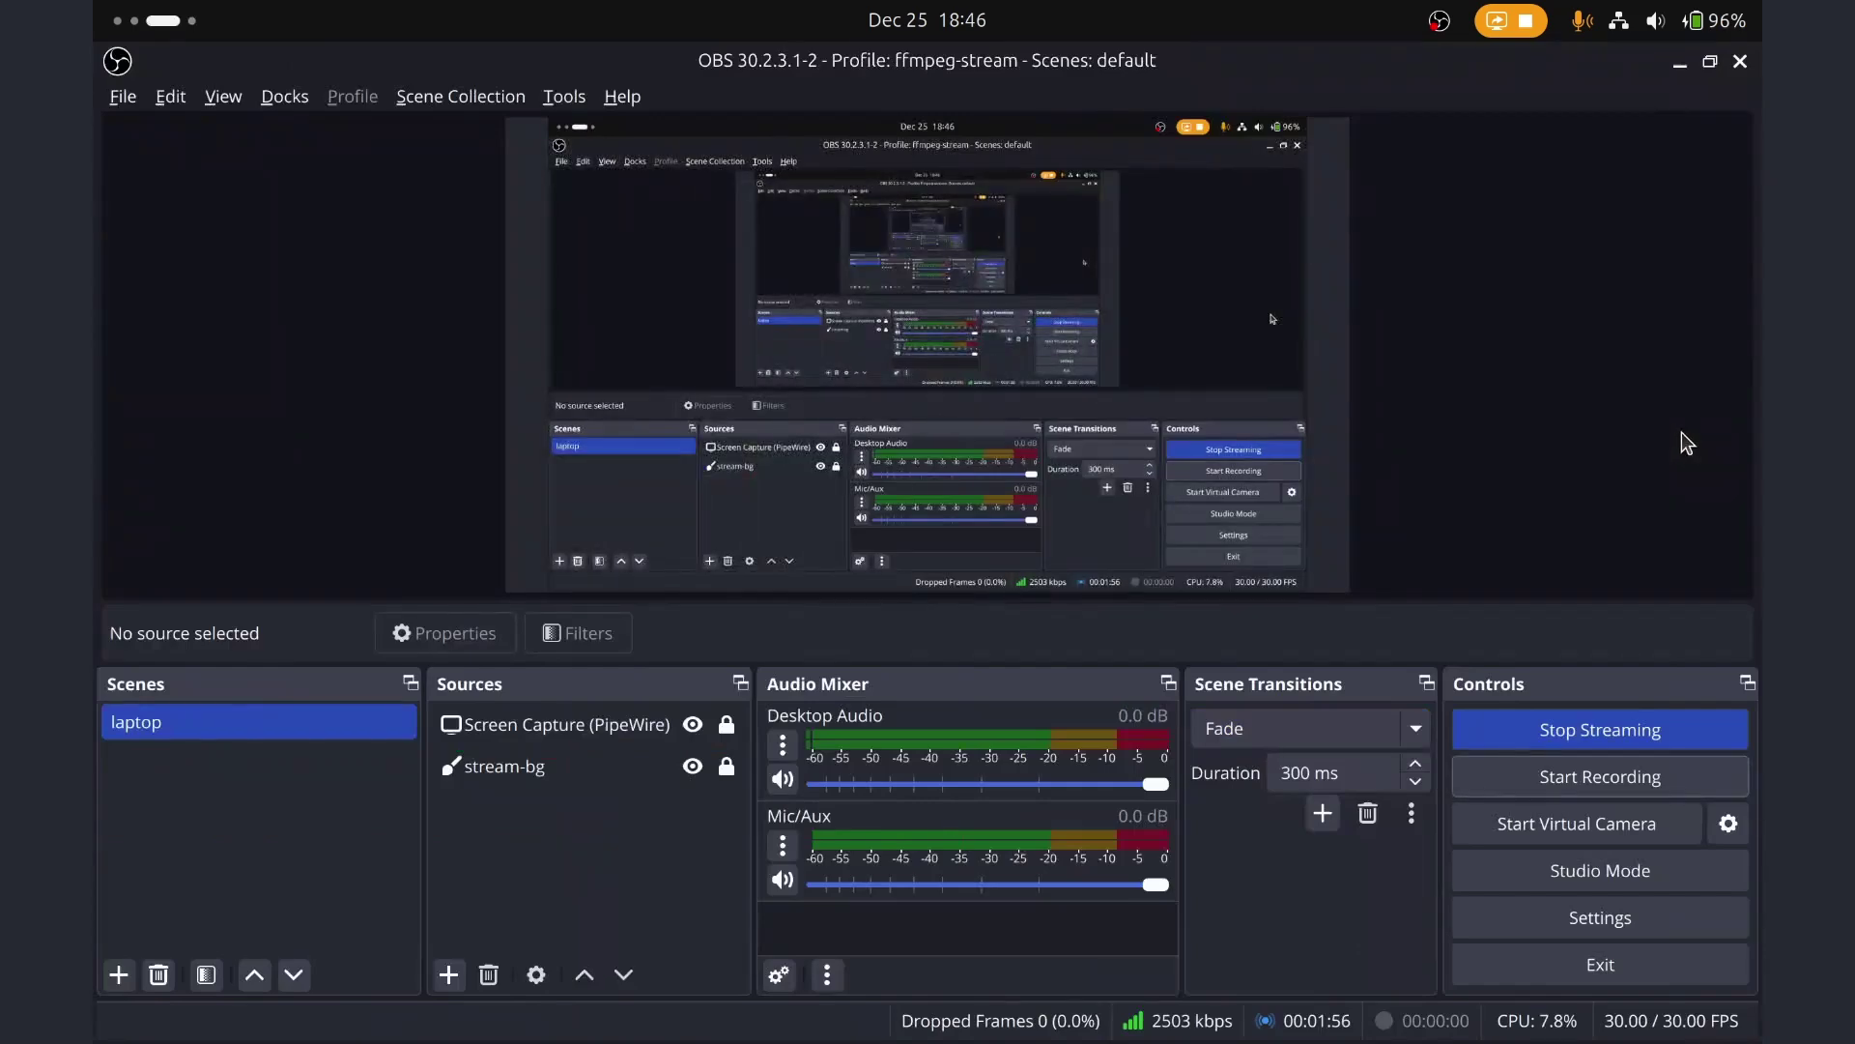
pyautogui.press('super+Page_Up')
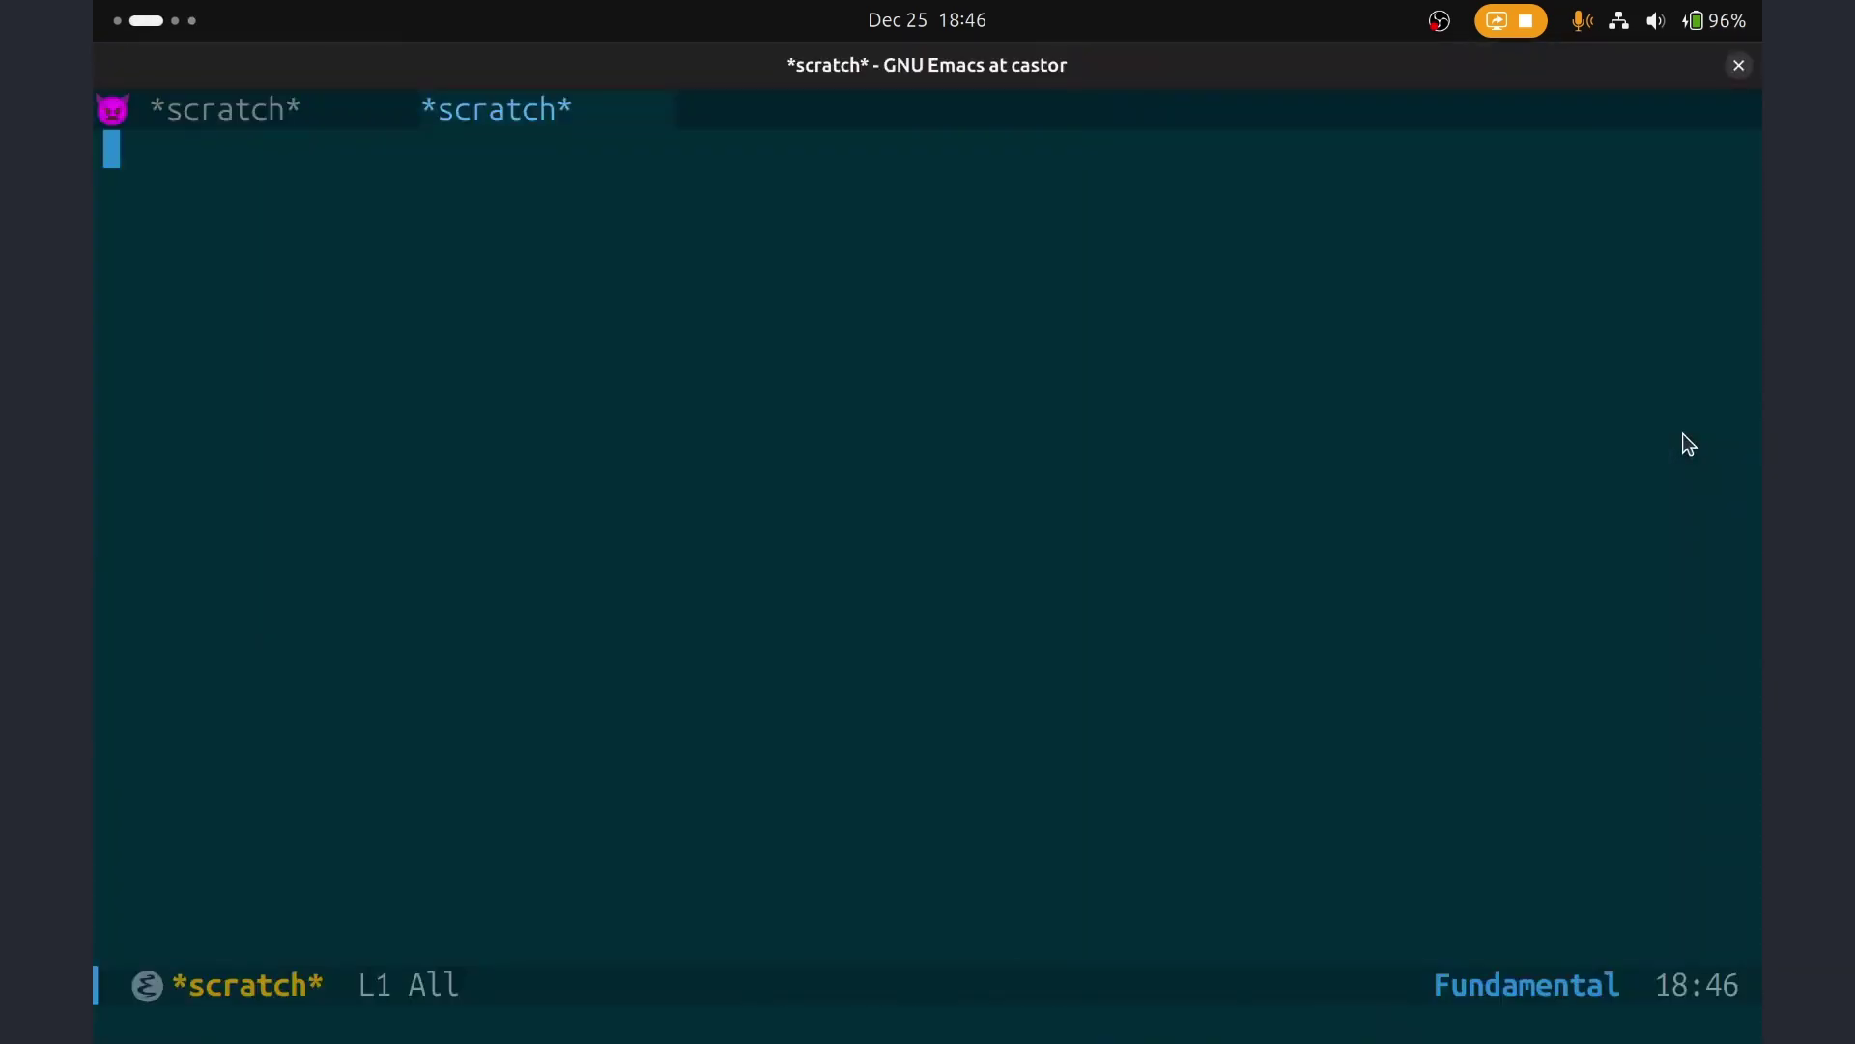
# Bring up Emacs from the app grid and enlarge its text one step with C-x C-=.
pyautogui.press('super')
pyautogui.press('super')
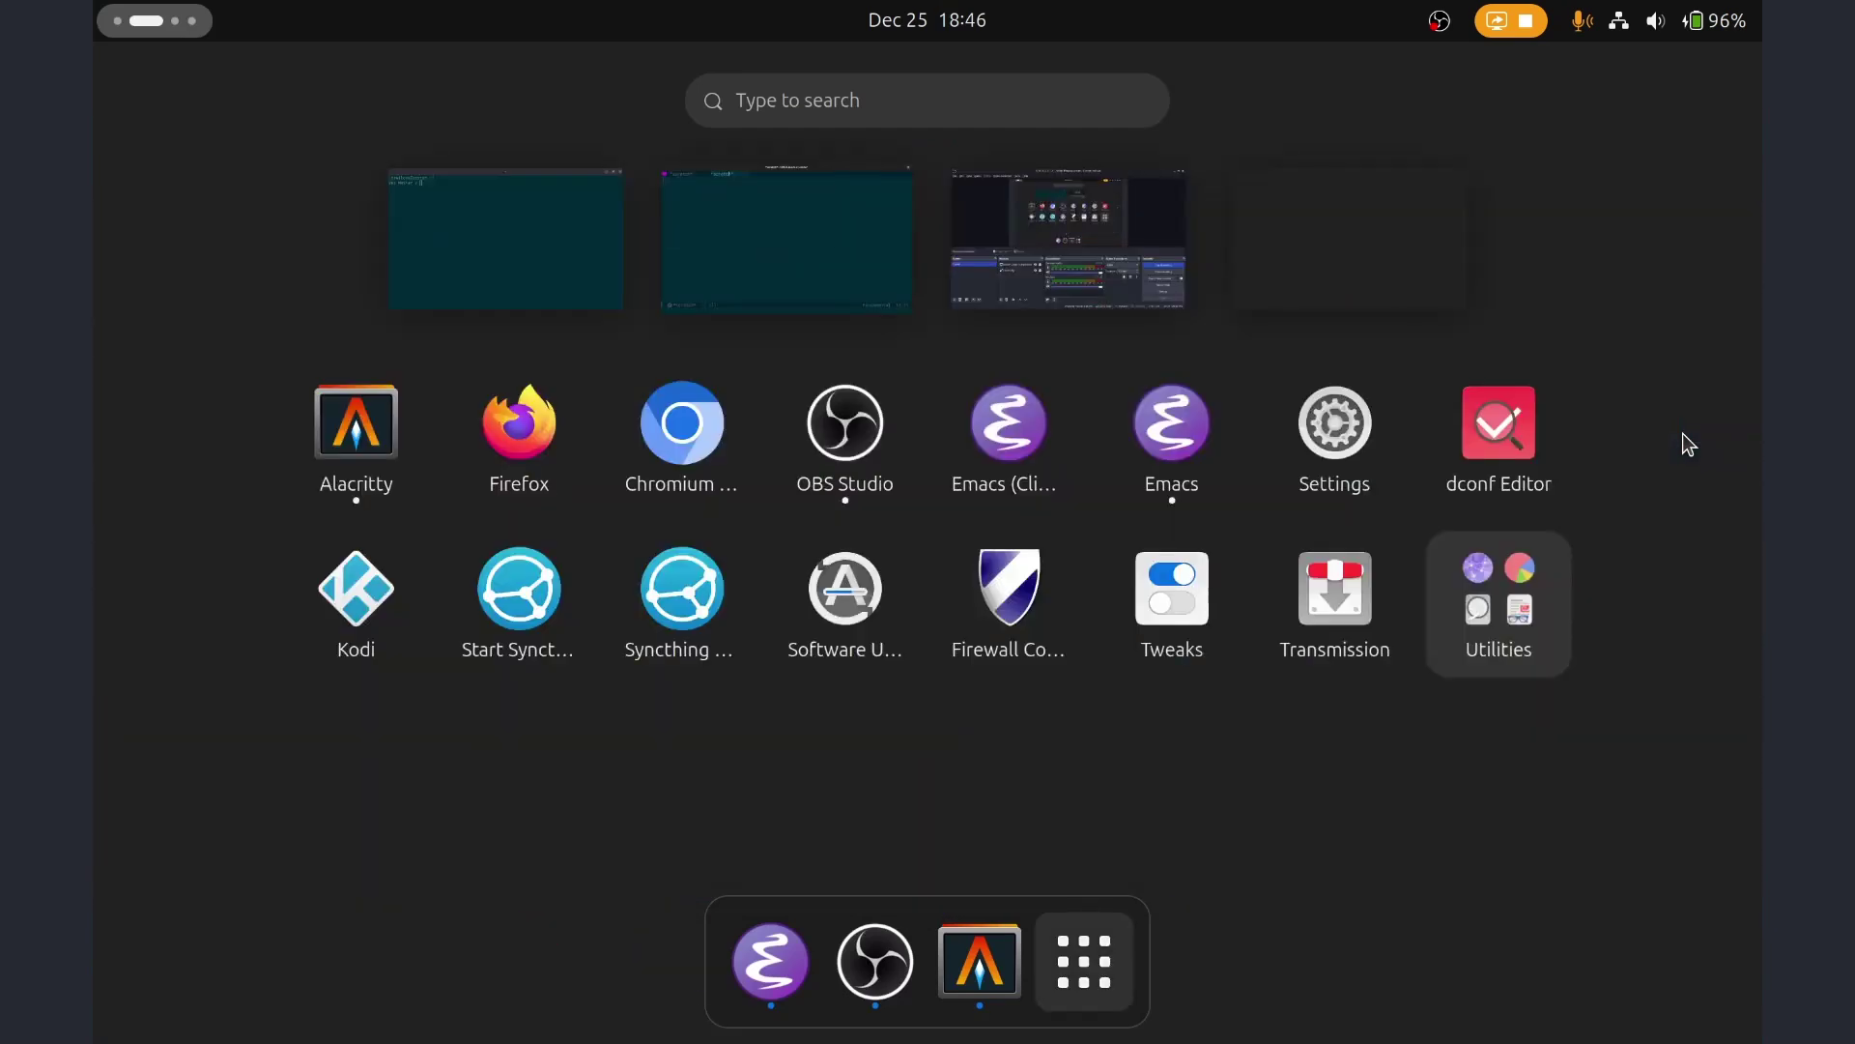
pyautogui.press('super')
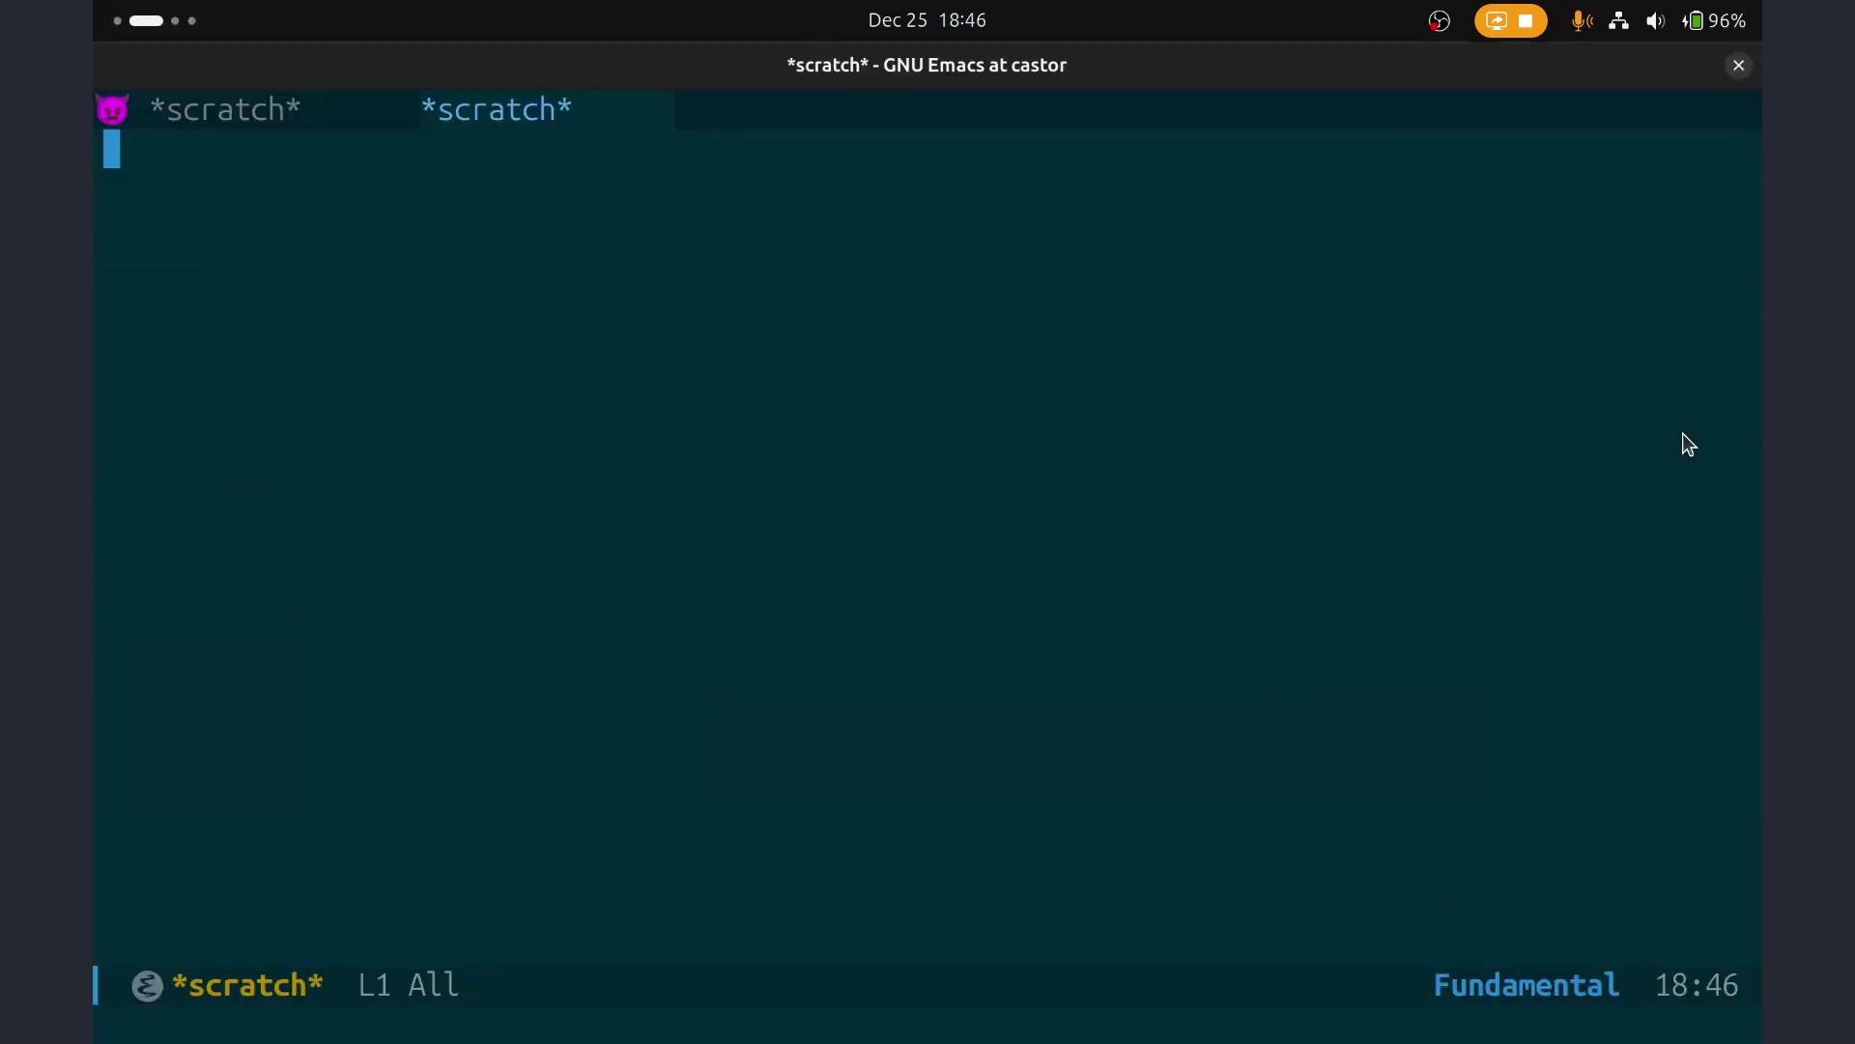
pyautogui.hotkey('ctrl', 'x')
pyautogui.hotkey('ctrl', '=')
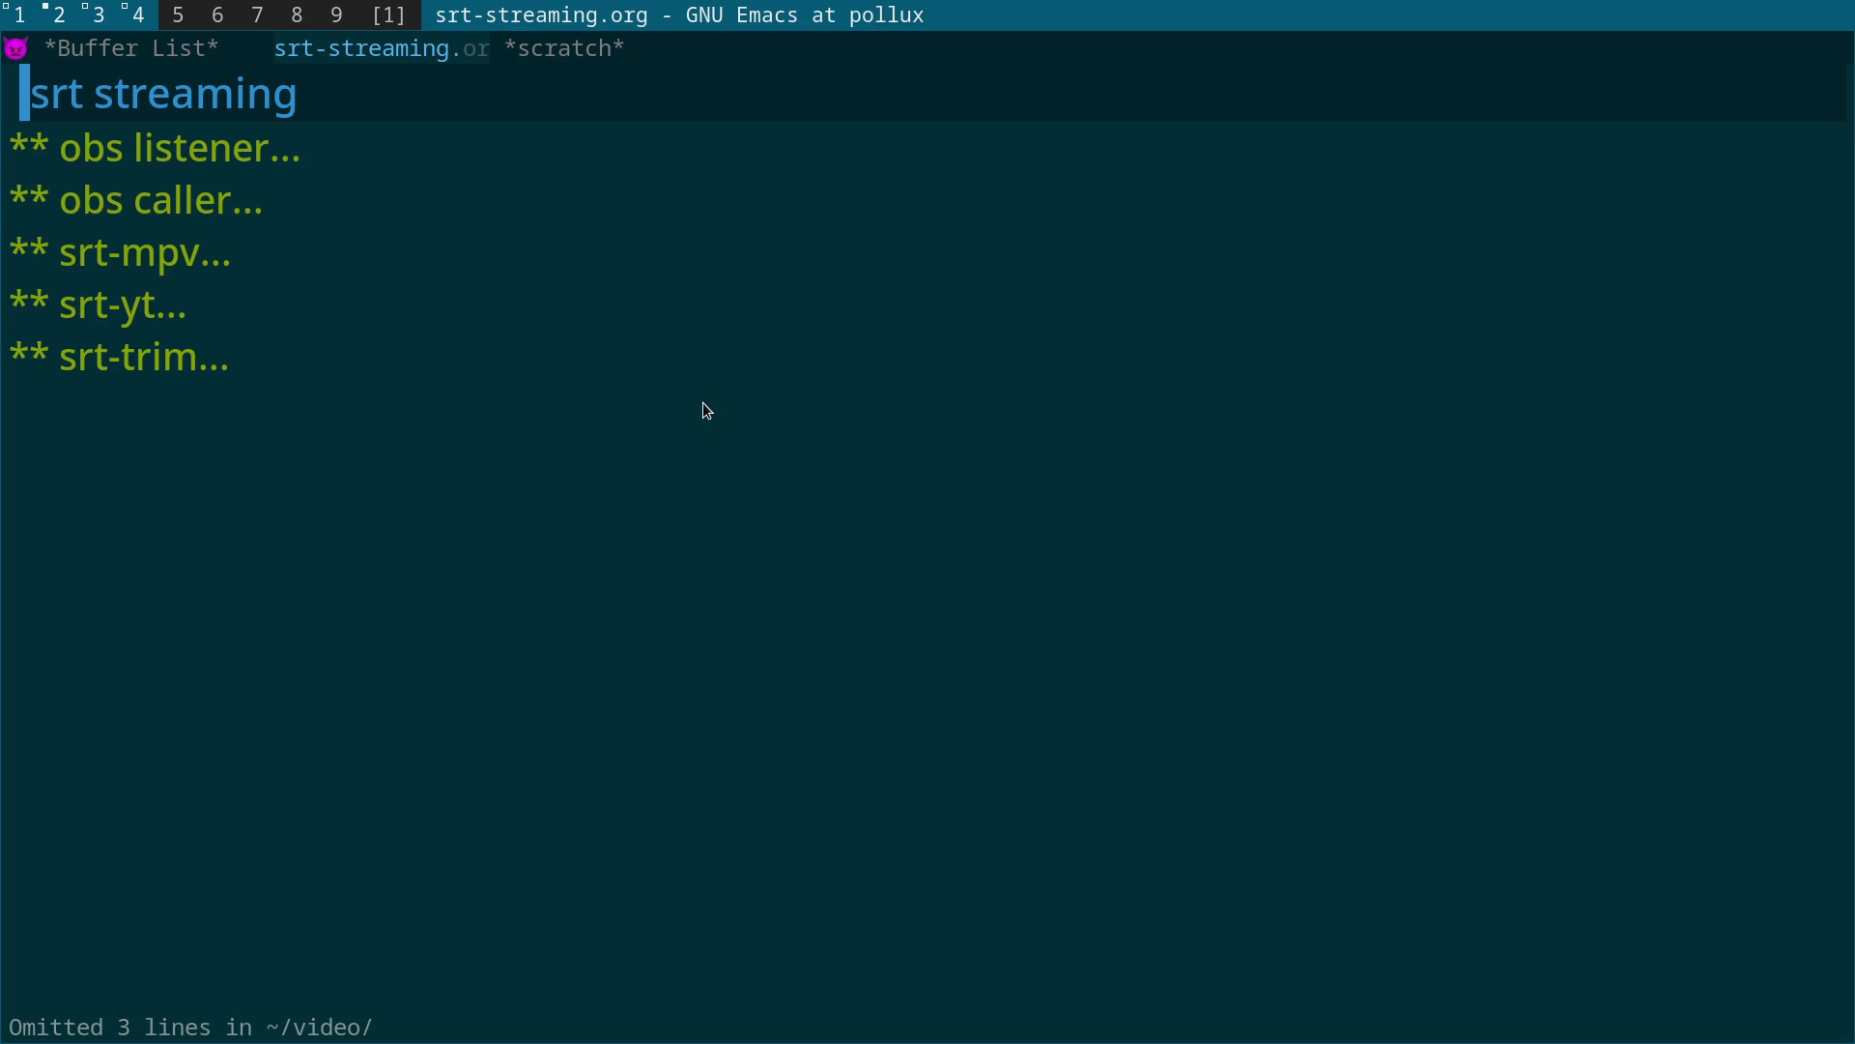
# Advance the narrowed notes through obs listener to its bind to ip subheading.
pyautogui.press('Right')
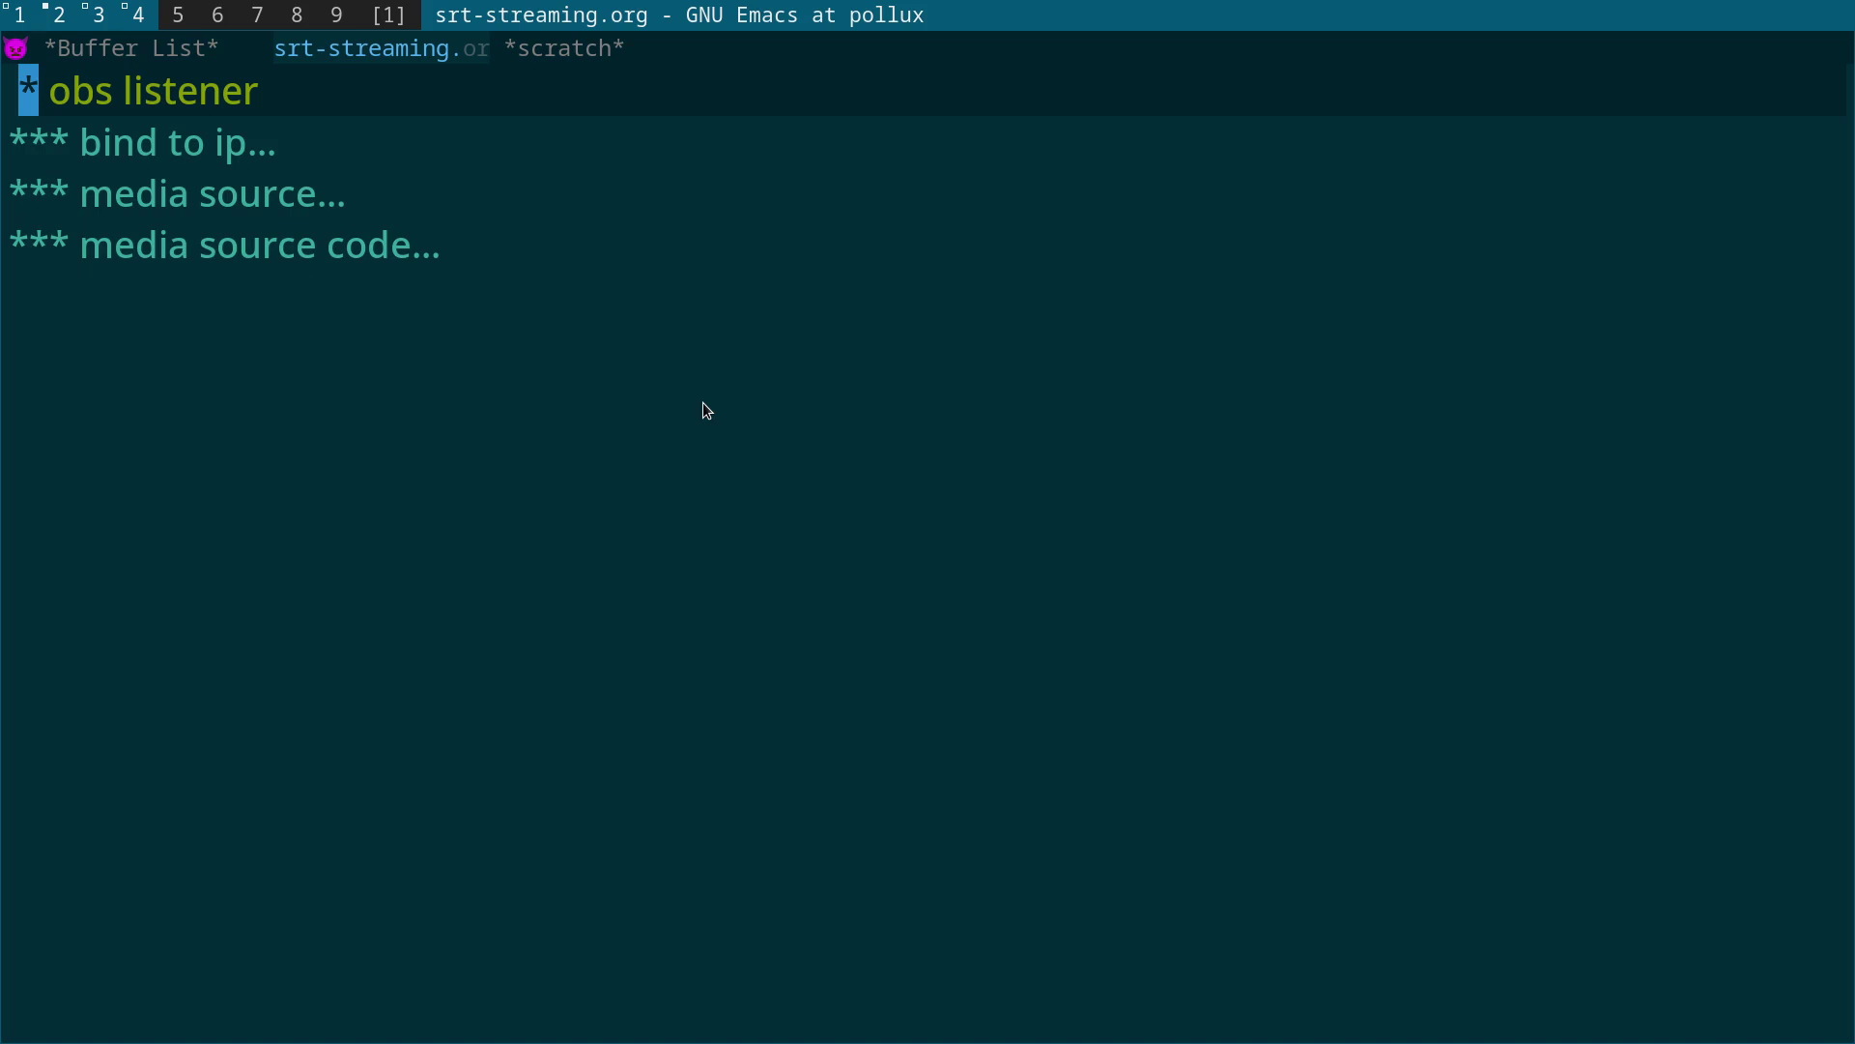
pyautogui.press('Right')
# Scroll the bind to ip note to show its OBS advanced network settings screenshot.
pyautogui.scroll(-2, 705, 408)
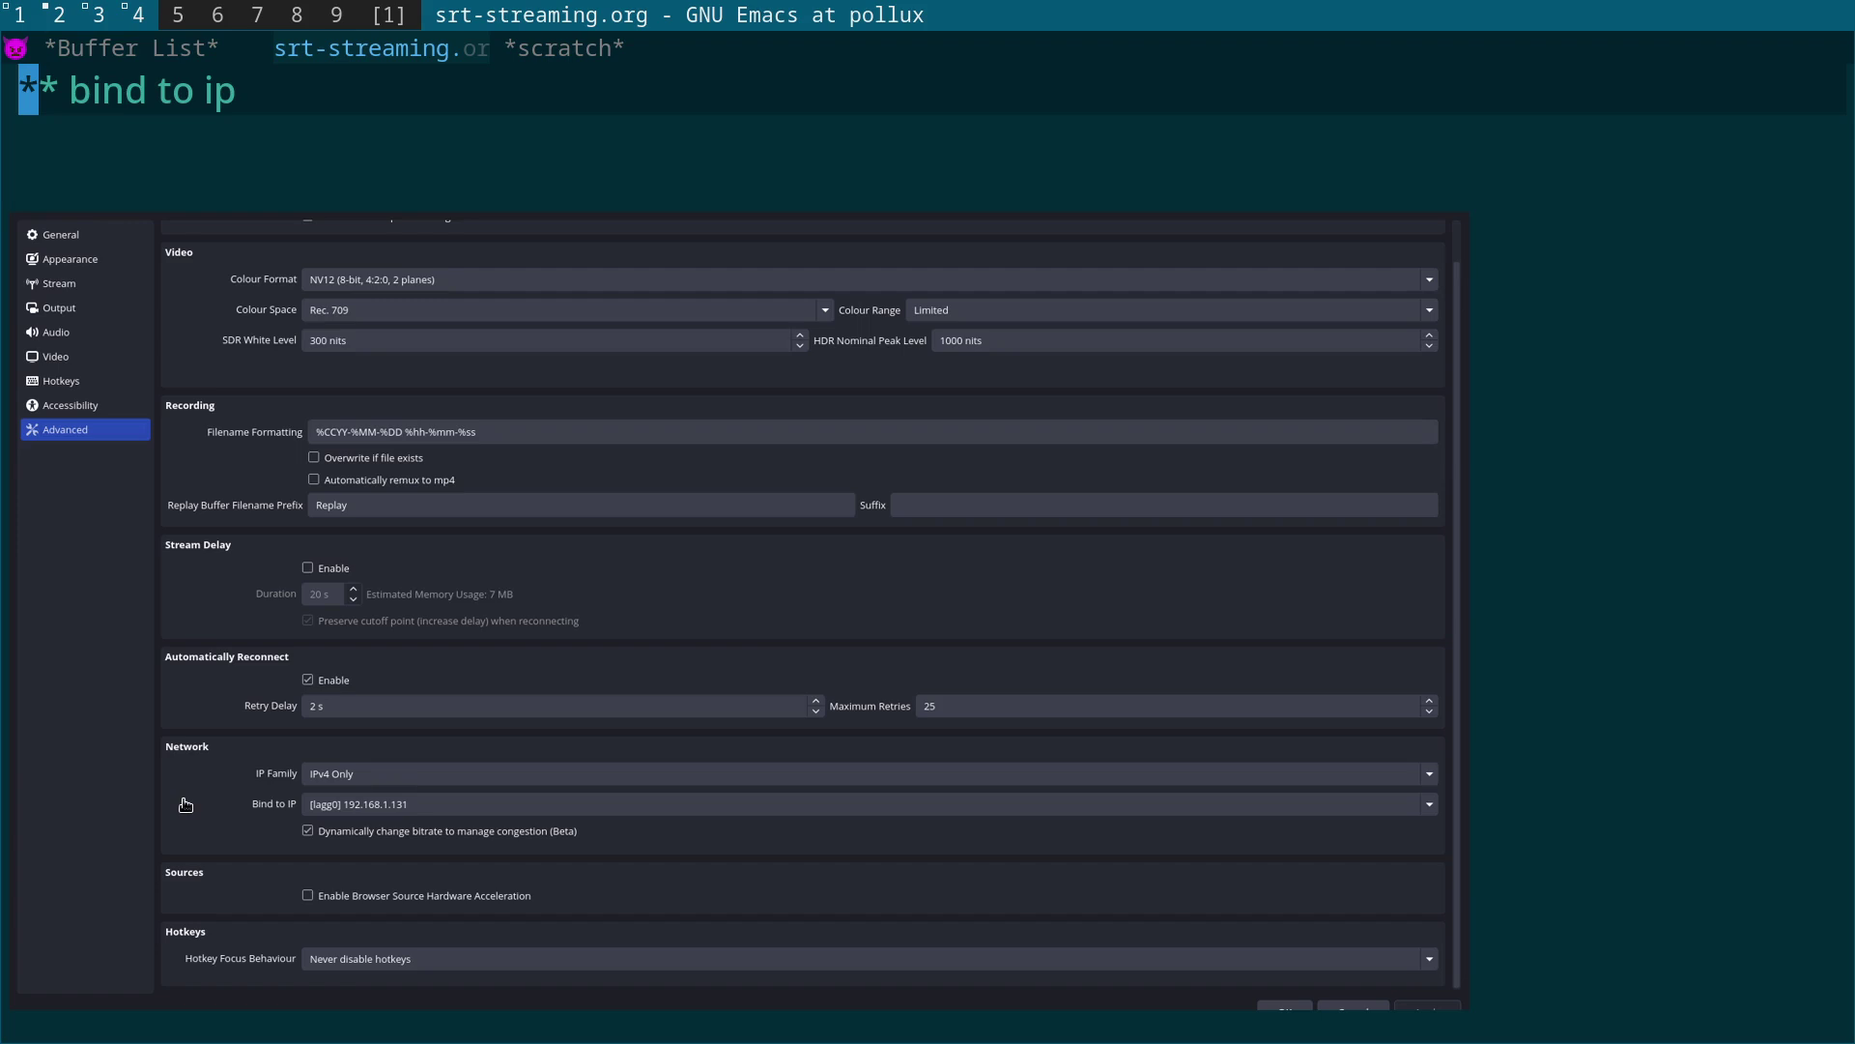
# Advance past media source to the code block with the srt://192.168.1.131:6882 listener URL.
pyautogui.press('Right')
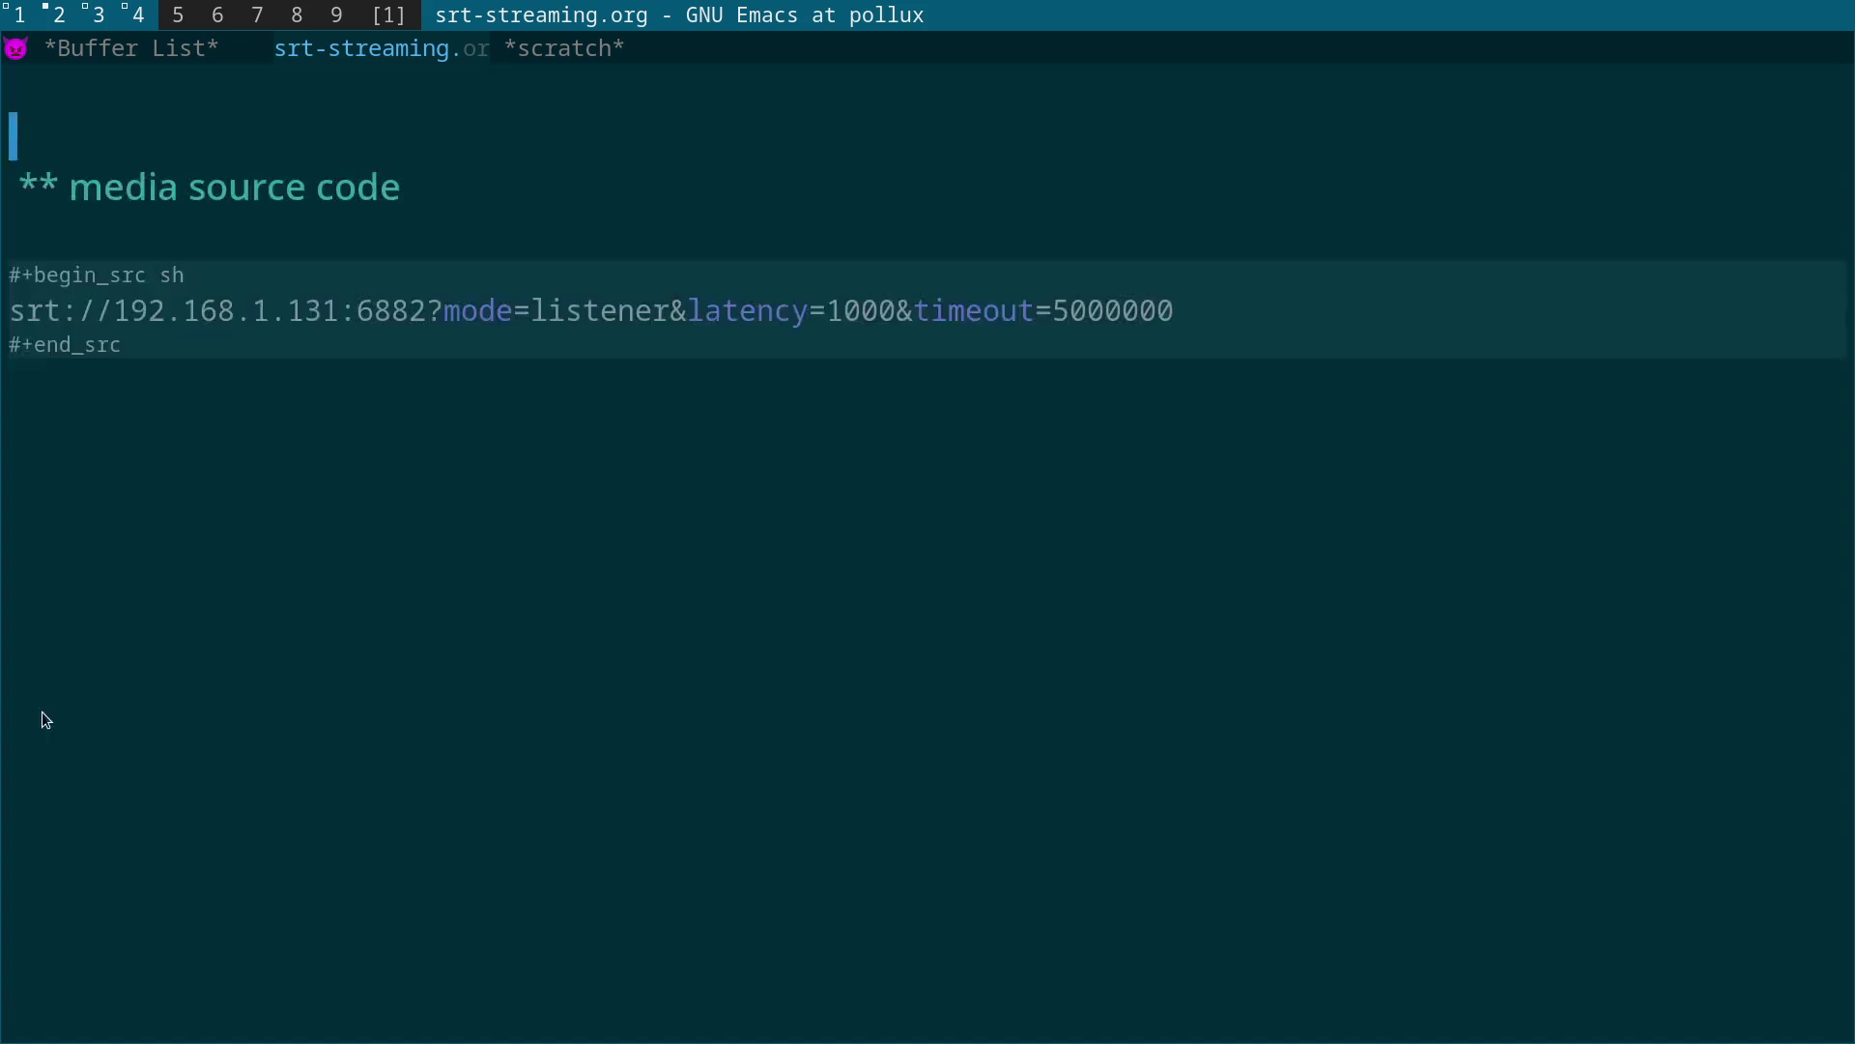
pyautogui.scroll(-1, 46, 720)
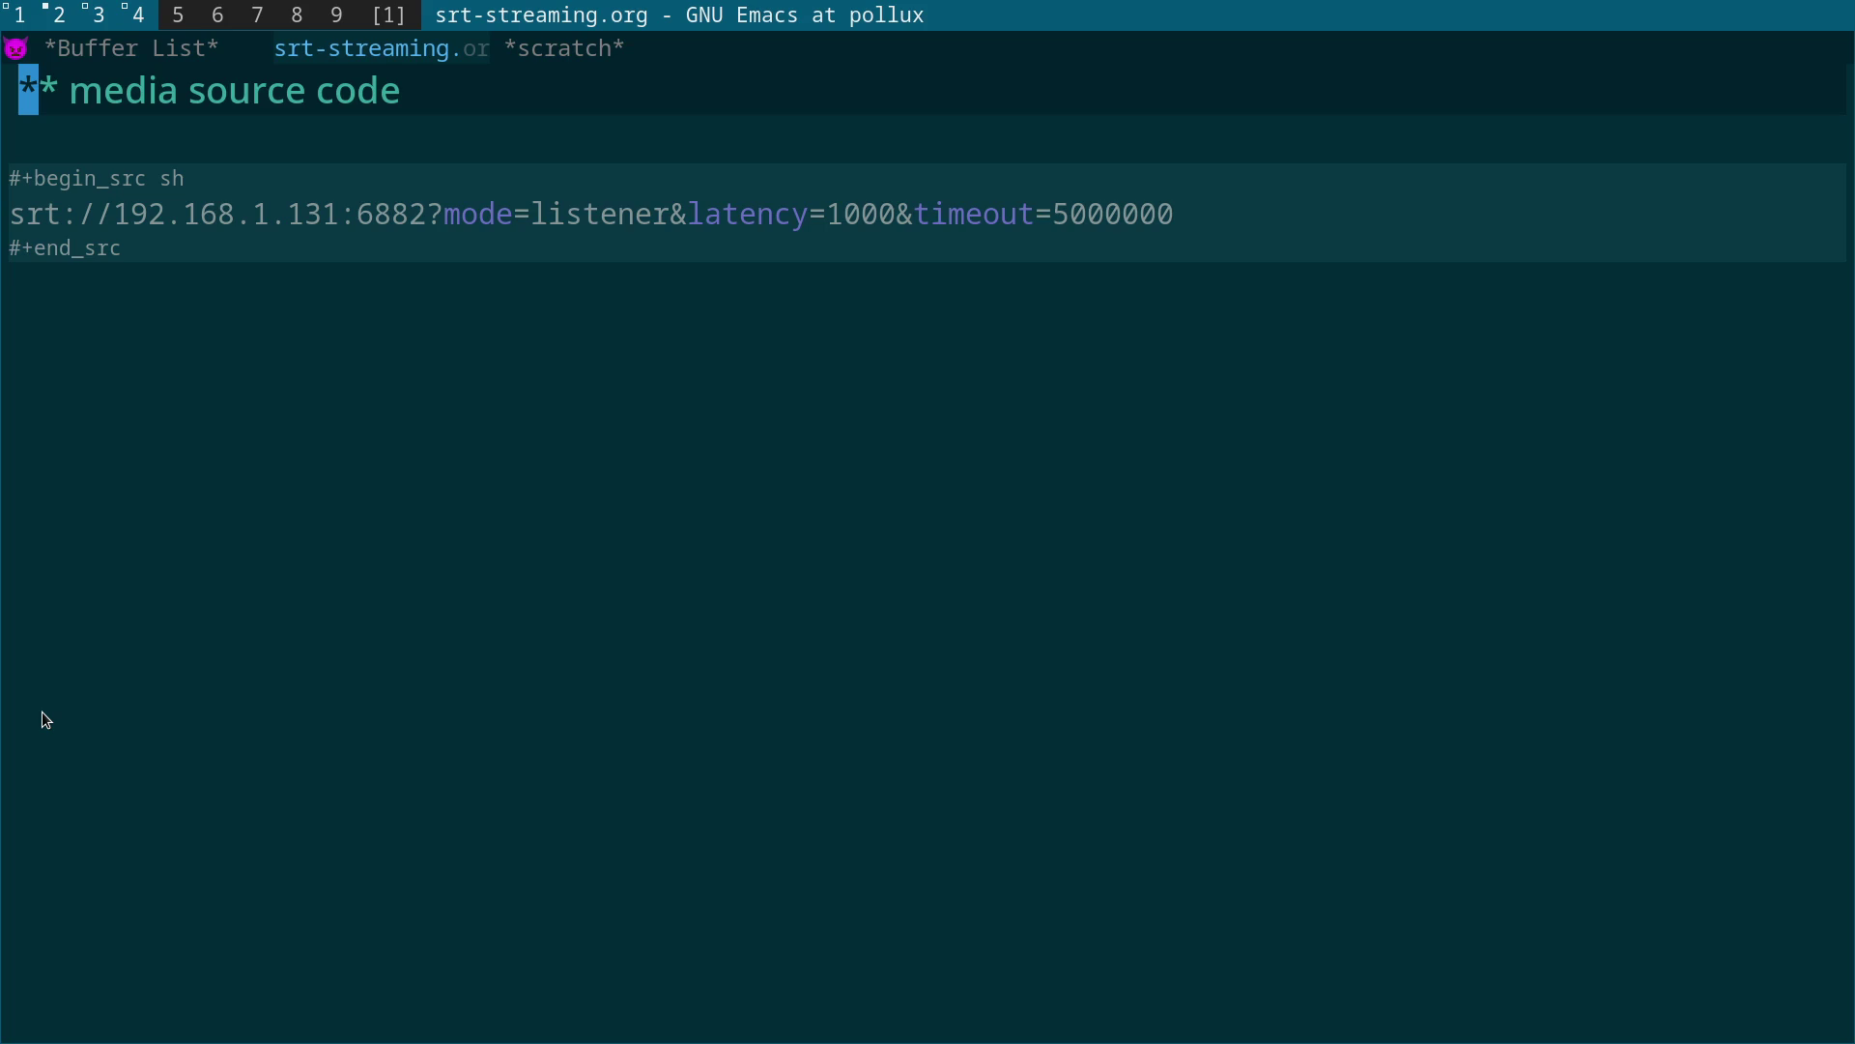
pyautogui.press('Down')
pyautogui.press('Down')
pyautogui.press('Down')
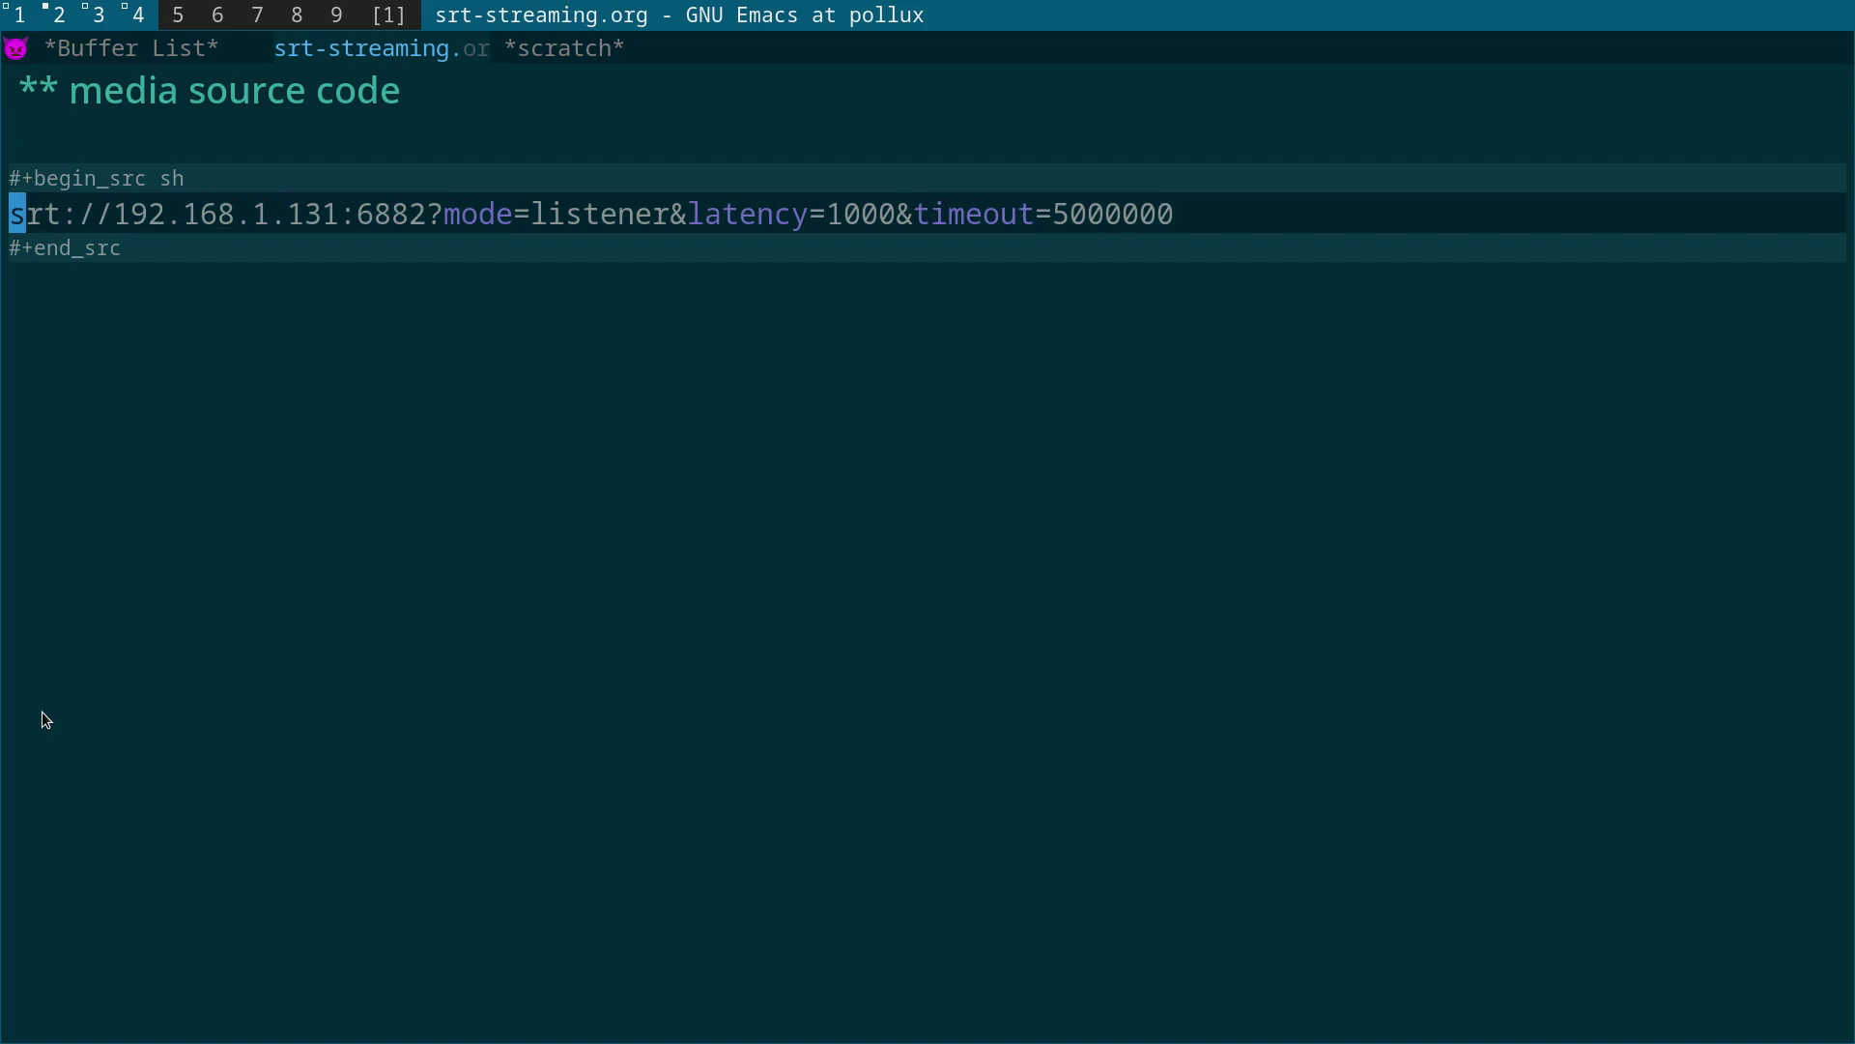
pyautogui.press('Right')
pyautogui.press('Right')
pyautogui.press('Right')
pyautogui.press('Right')
pyautogui.press('Right')
pyautogui.press('Right')
pyautogui.press('Right')
pyautogui.press('Right')
pyautogui.press('Right')
pyautogui.press('Right')
pyautogui.press('Right')
pyautogui.press('Right')
pyautogui.press('Right')
pyautogui.press('Right')
pyautogui.press('Right')
pyautogui.press('Right')
pyautogui.press('Right')
pyautogui.press('Right')
pyautogui.press('Right')
pyautogui.press('Right')
pyautogui.press('Right')
pyautogui.press('Right')
pyautogui.press('Right')
pyautogui.press('Right')
pyautogui.press('Right')
pyautogui.press('Right')
pyautogui.press('Right')
pyautogui.press('Right')
pyautogui.press('Right')
pyautogui.press('Right')
pyautogui.press('Right')
pyautogui.press('Right')
pyautogui.press('Right')
pyautogui.press('Right')
pyautogui.press('Right')
pyautogui.press('Right')
pyautogui.press('Right')
pyautogui.press('Right')
pyautogui.press('Right')
pyautogui.press('Right')
pyautogui.press('Right')
pyautogui.press('Right')
pyautogui.press('Right')
pyautogui.press('Right')
pyautogui.press('Right')
pyautogui.press('Right')
# Move to the obs caller section and on to the streaming tab code with the srt:// caller URL.
pyautogui.hotkey('ctrl', 'c')
pyautogui.hotkey('ctrl', 'u')
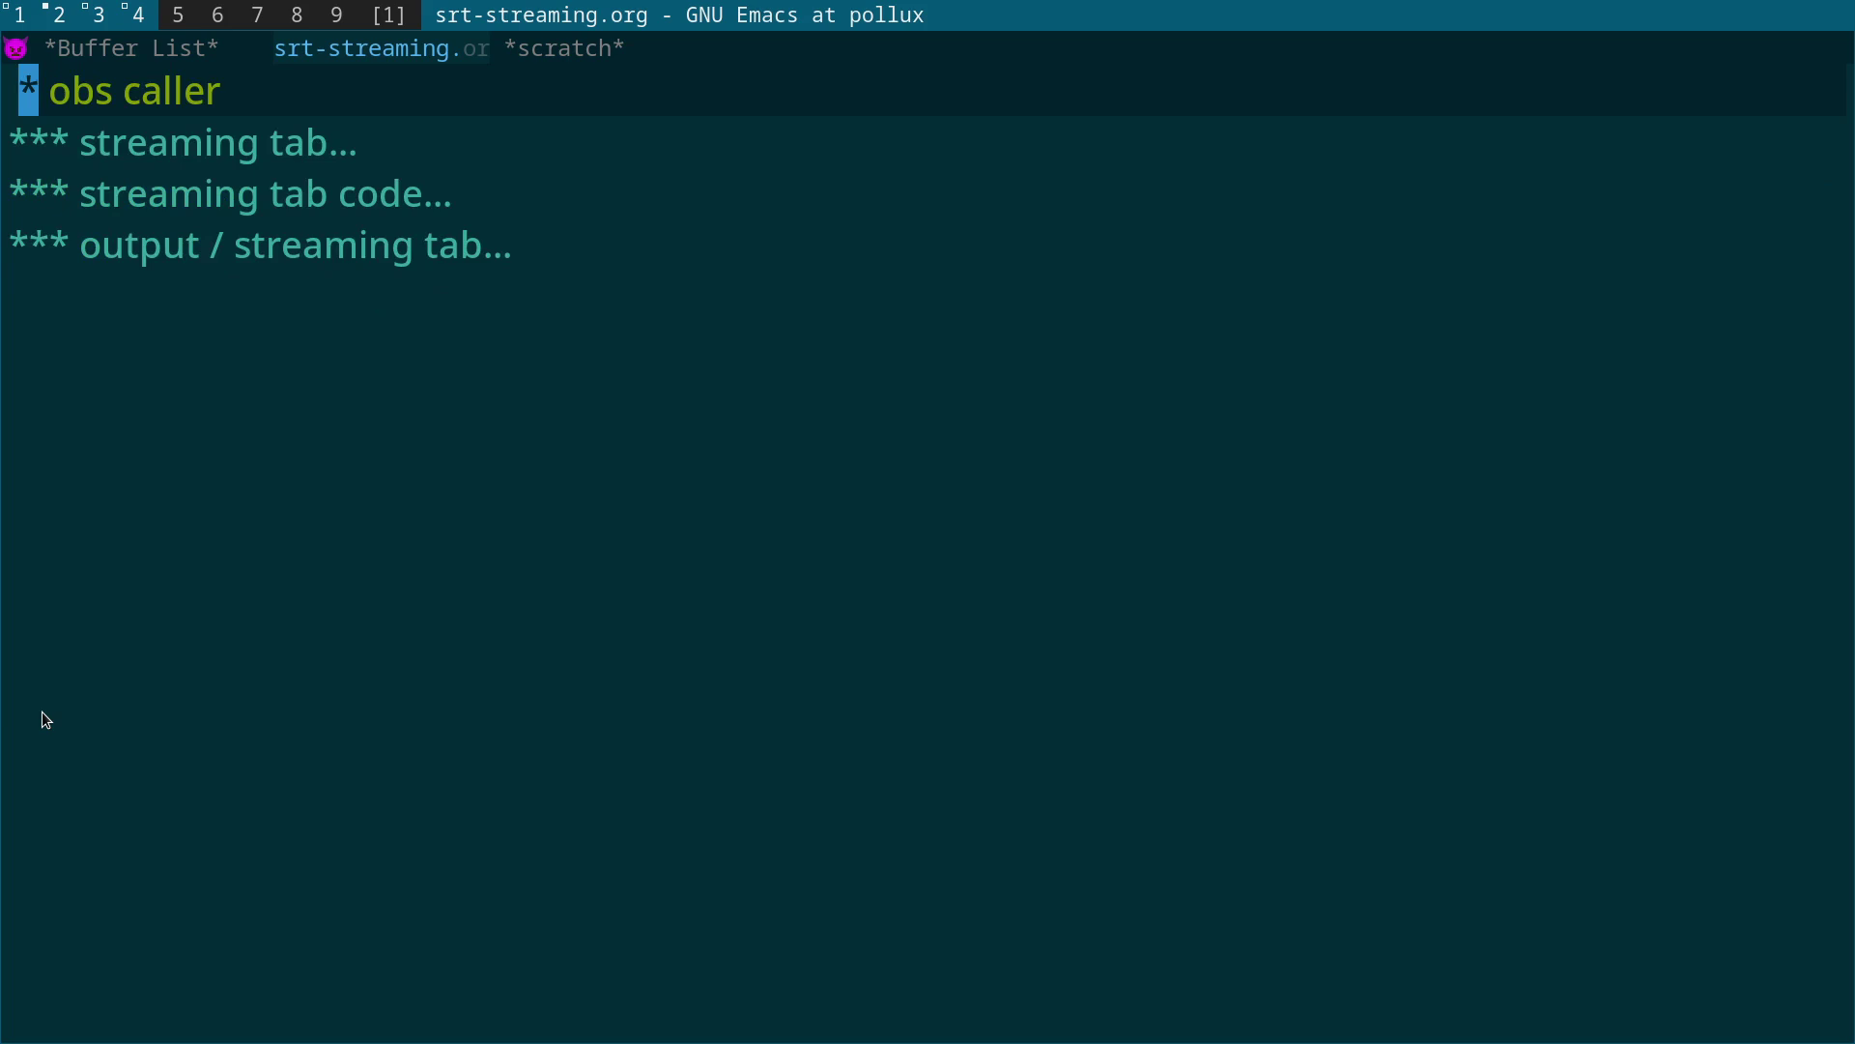
pyautogui.press('Right')
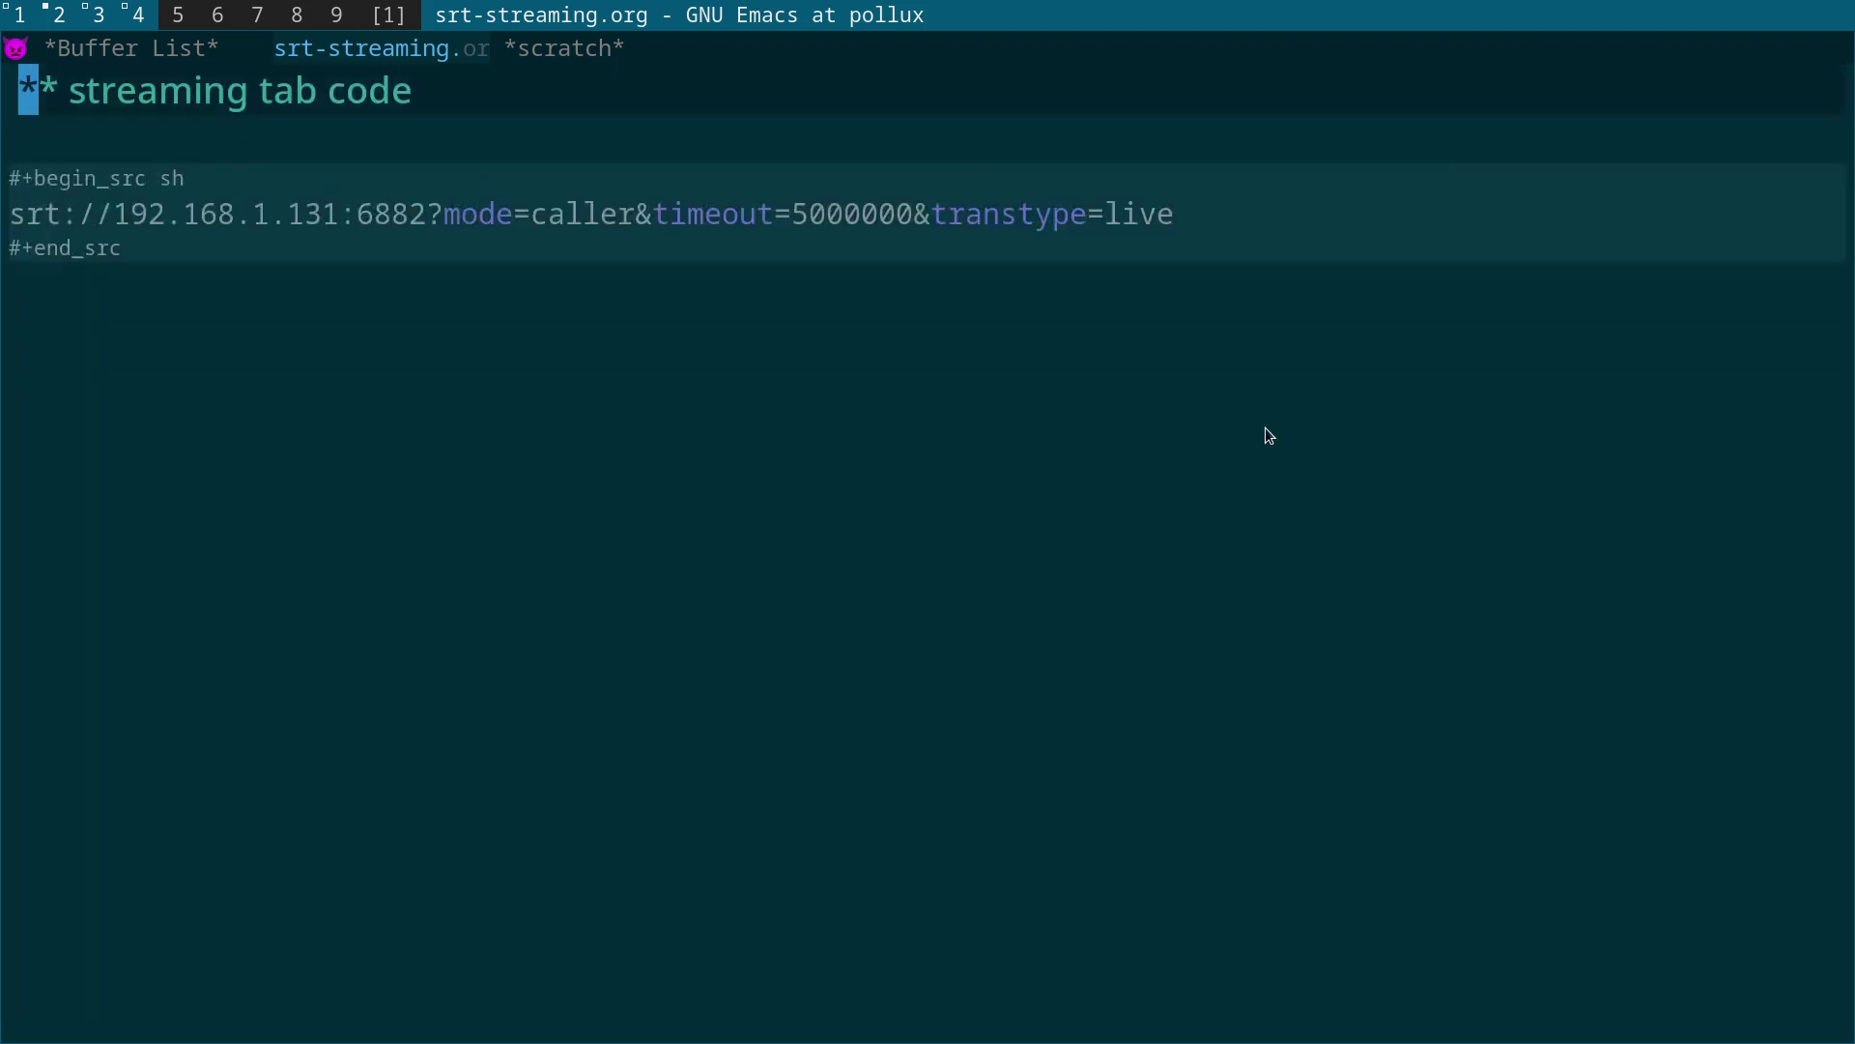
pyautogui.press('Down')
pyautogui.press('Down')
pyautogui.press('Down')
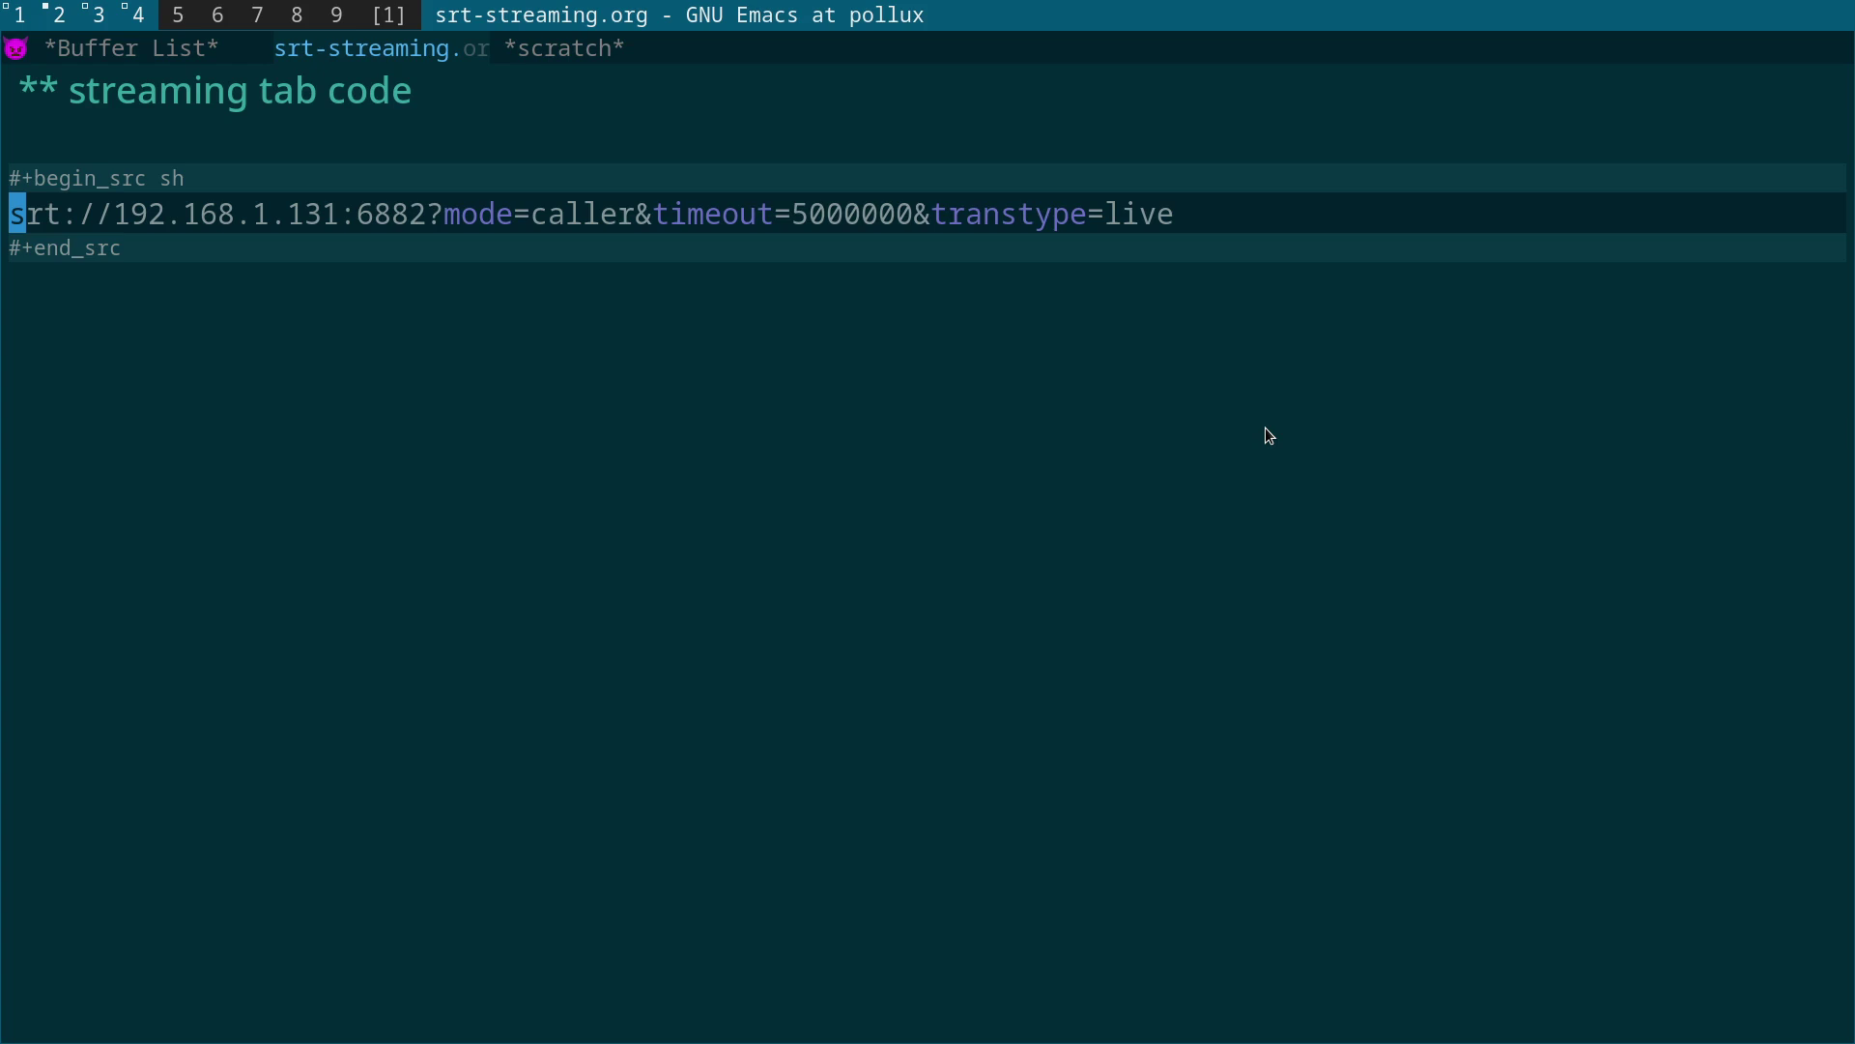
pyautogui.hotkey('alt', 'f')
pyautogui.press('Right')
pyautogui.press('Right')
pyautogui.press('Right')
pyautogui.press('Right')
pyautogui.press('Right')
pyautogui.press('Right')
pyautogui.press('Right')
pyautogui.press('Right')
pyautogui.press('Right')
pyautogui.press('Right')
pyautogui.press('Right')
pyautogui.press('Right')
pyautogui.press('Right')
pyautogui.press('Right')
pyautogui.press('Right')
pyautogui.press('Right')
pyautogui.press('Right')
pyautogui.hotkey('alt', 'f')
pyautogui.press('Right')
pyautogui.hotkey('alt', 'f')
pyautogui.press('Right')
pyautogui.hotkey('alt', 'f')
pyautogui.press('Right')
pyautogui.hotkey('alt', 'f')
pyautogui.press('Right')
pyautogui.hotkey('alt', 'f')
pyautogui.press('Right')
pyautogui.hotkey('alt', 'f')
pyautogui.press('Right')
# Jump with C-c C-n to the output / streaming tab note and its VAAPI encoder screenshot.
pyautogui.hotkey('ctrl', 'c')
pyautogui.hotkey('ctrl', 'n')
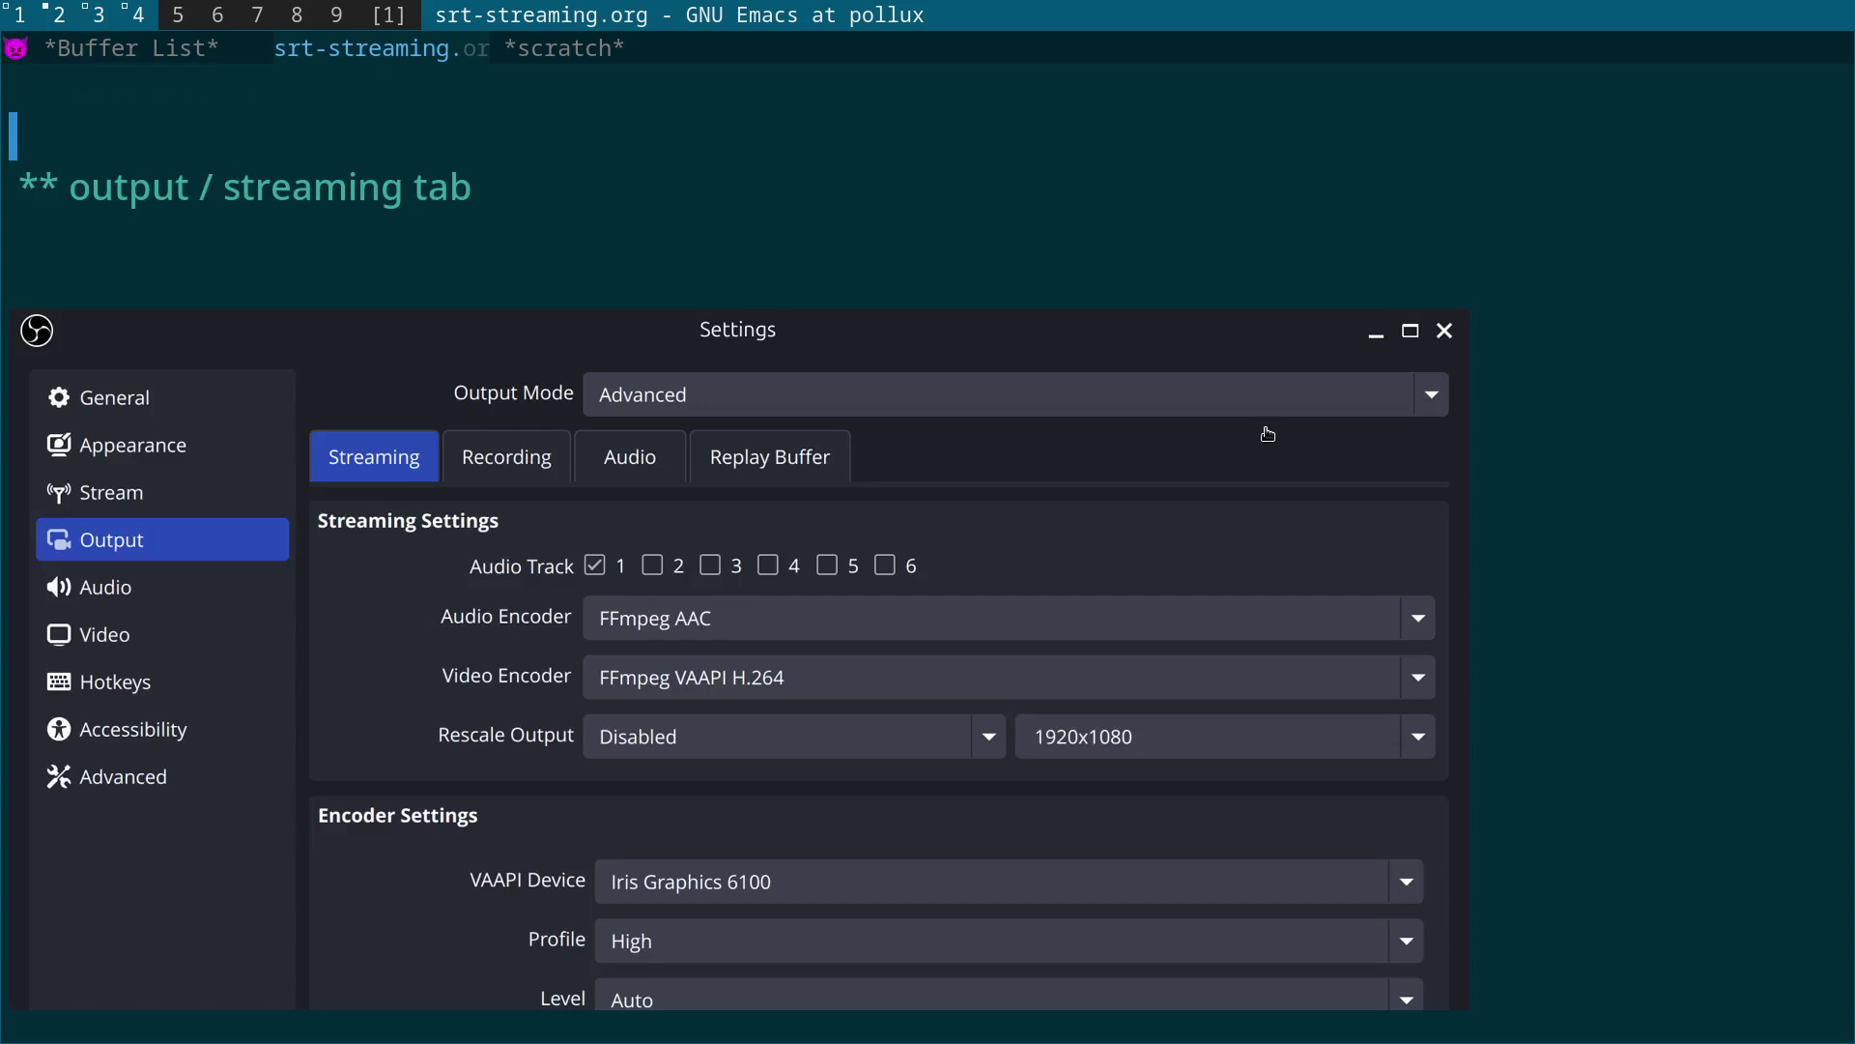